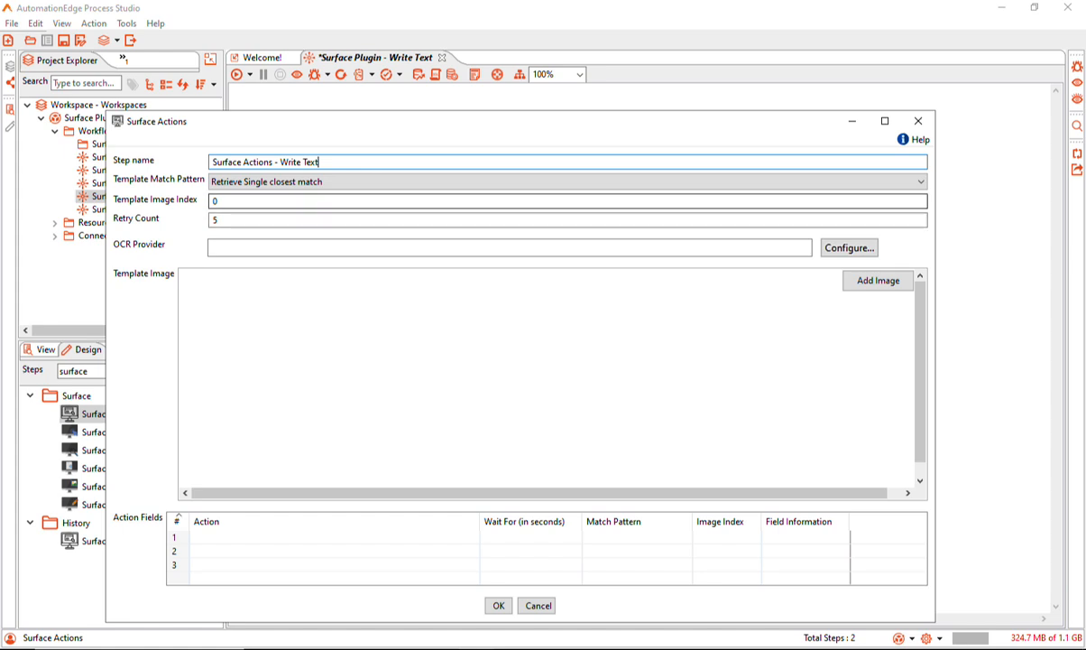
Capture the AE WinForm Test Application window as the template image for the Surface Actions step
click(920, 181)
click(920, 181)
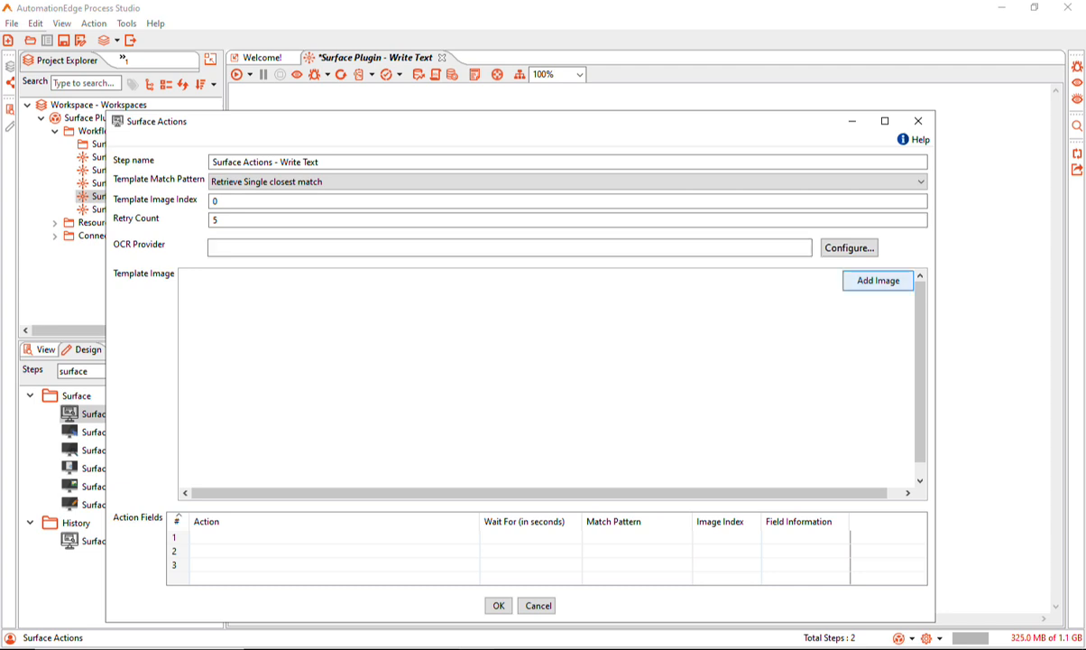
click(878, 280)
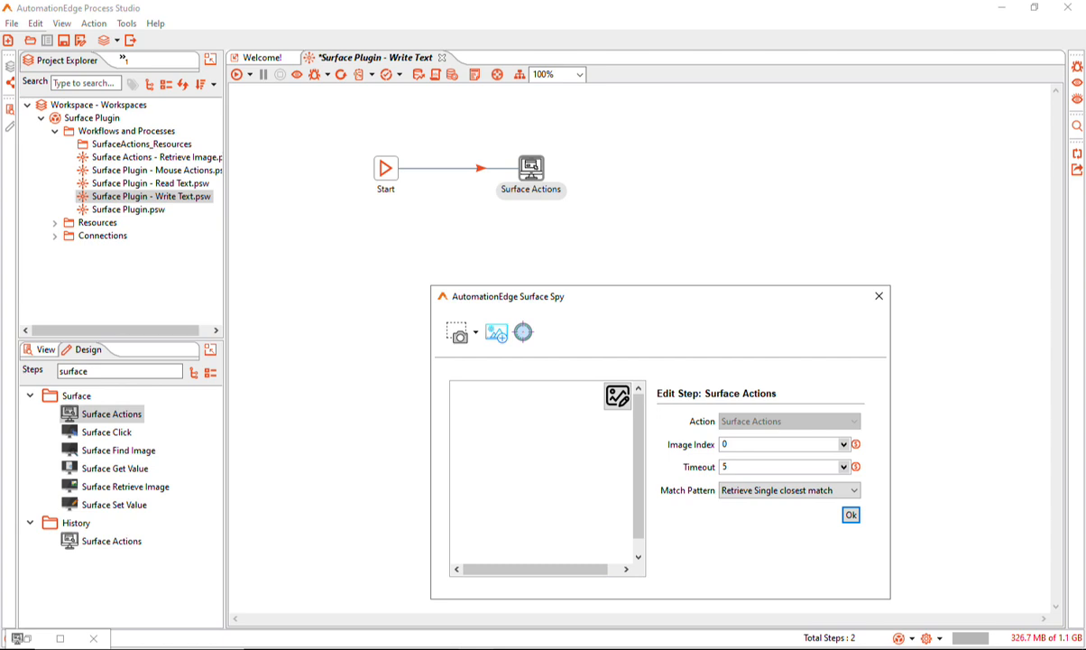
key(alt+Tab)
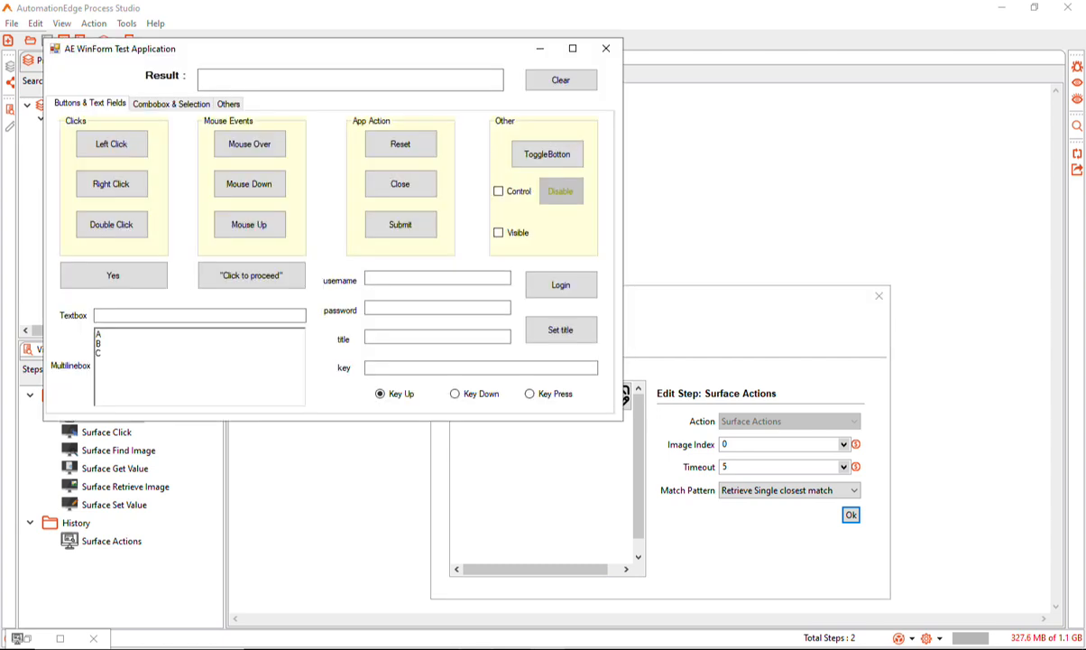
key(alt+Tab)
drag(551, 295, 746, 310)
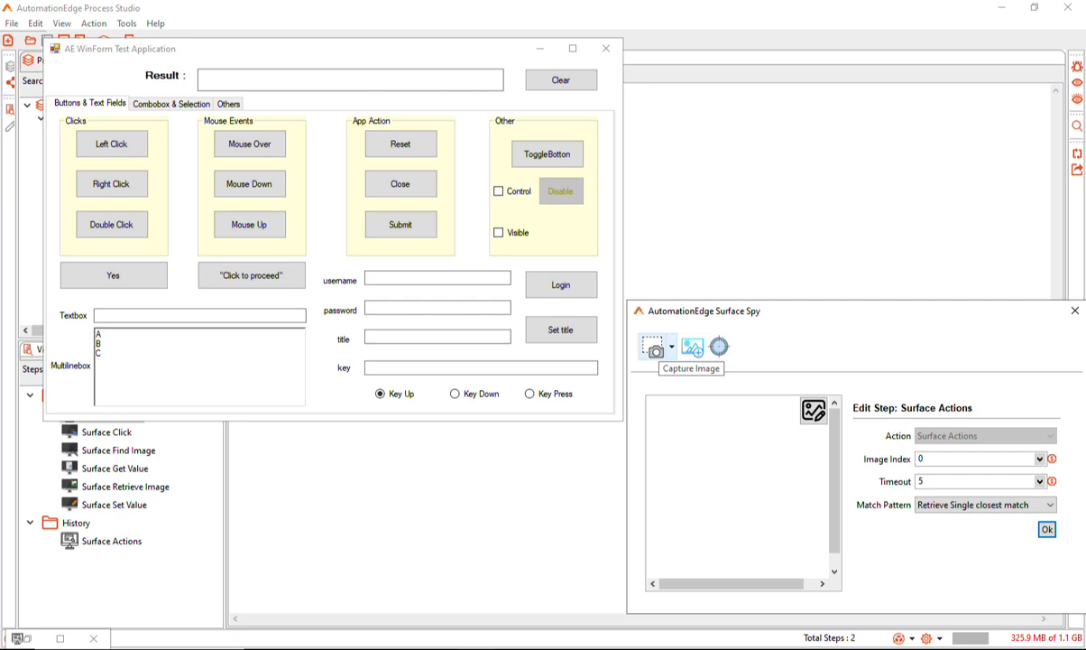
click(656, 348)
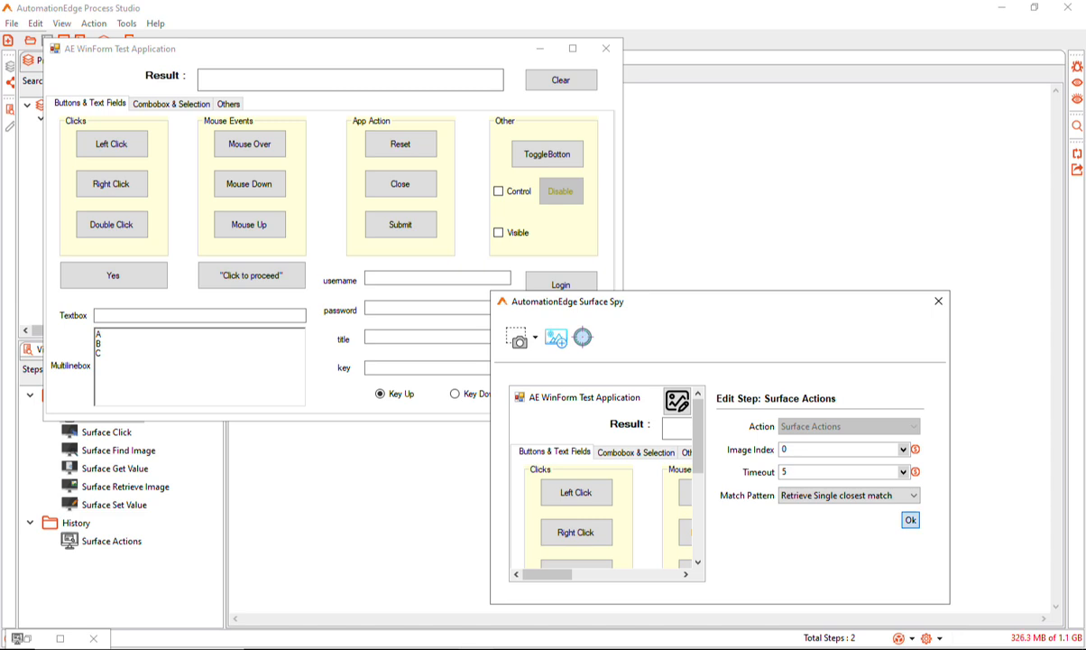
click(910, 519)
click(605, 279)
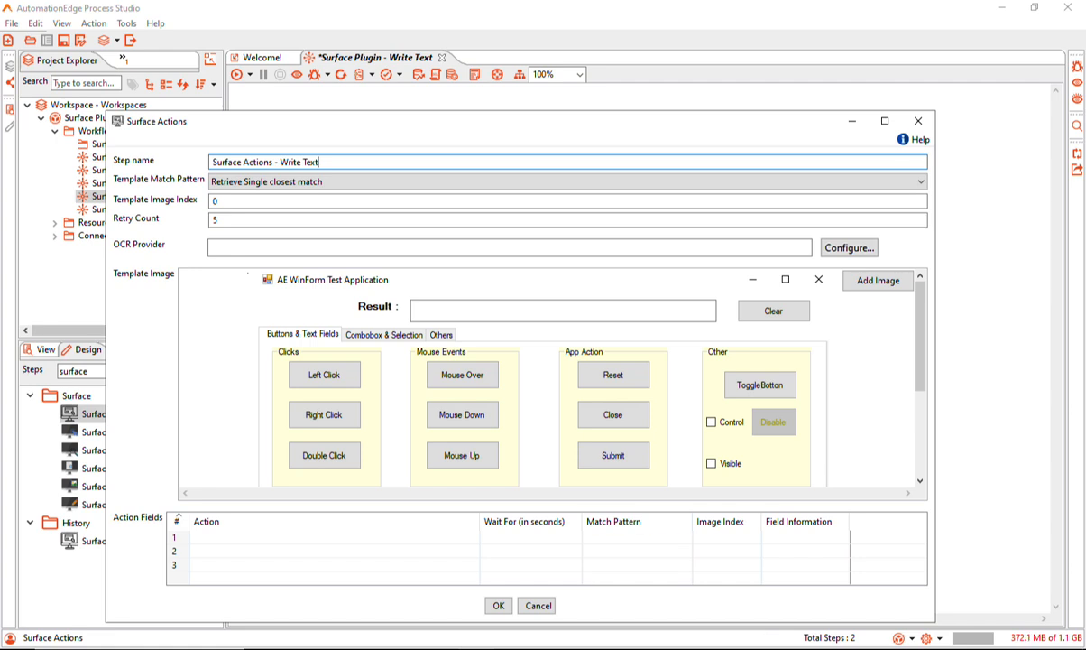
Add a Write Text action with a static value, Verify Entered Text set to Yes and action type Replace (Style - Copy)
click(270, 536)
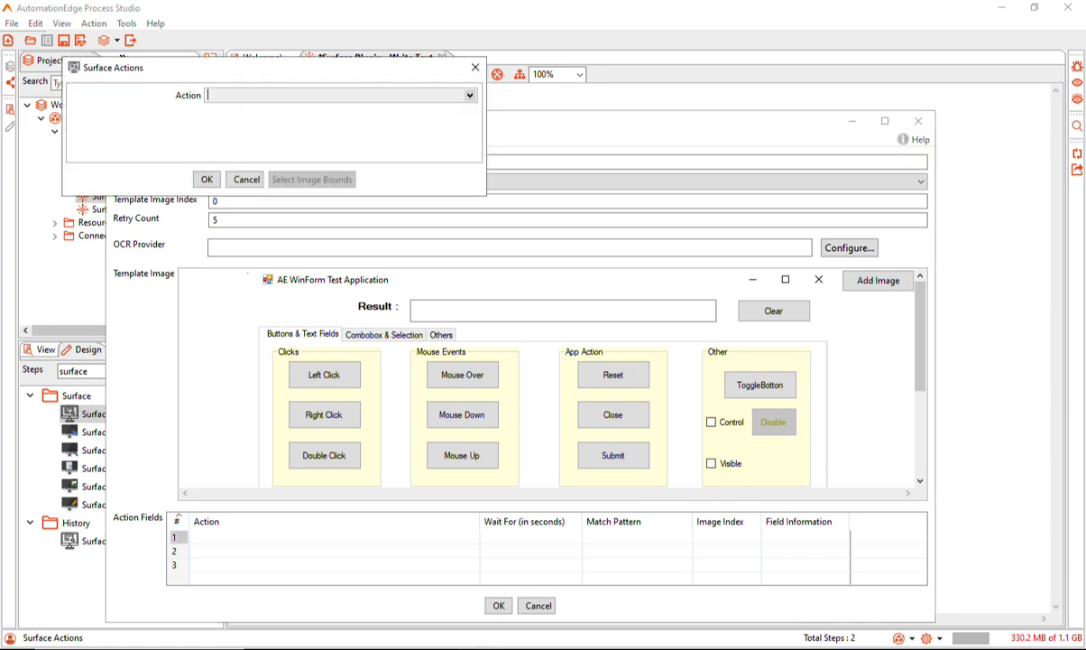
click(470, 96)
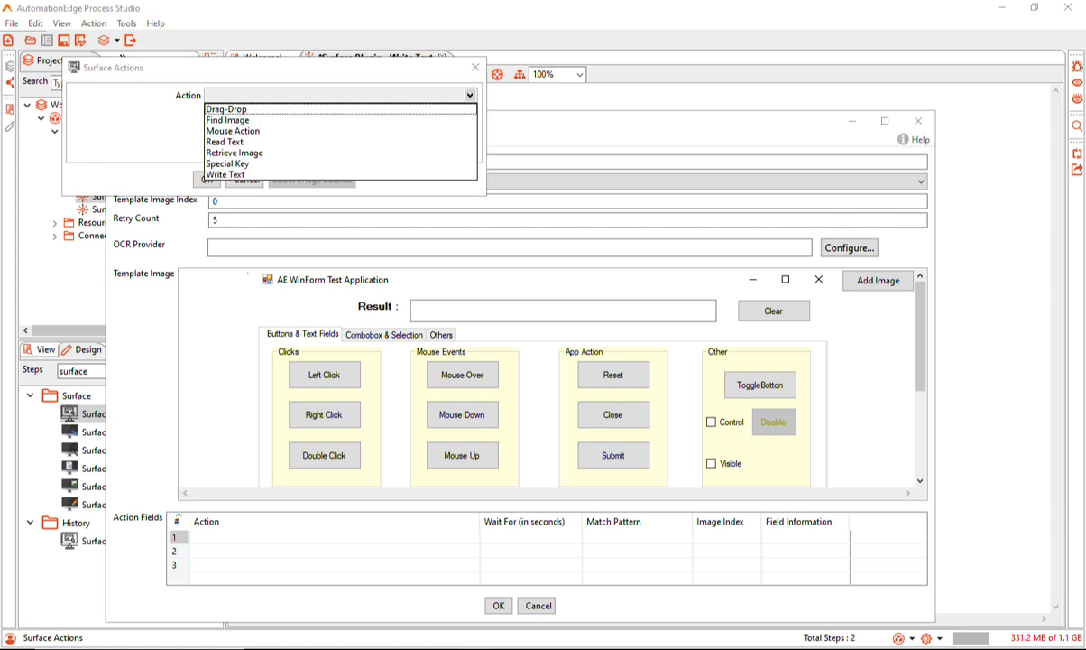
click(225, 174)
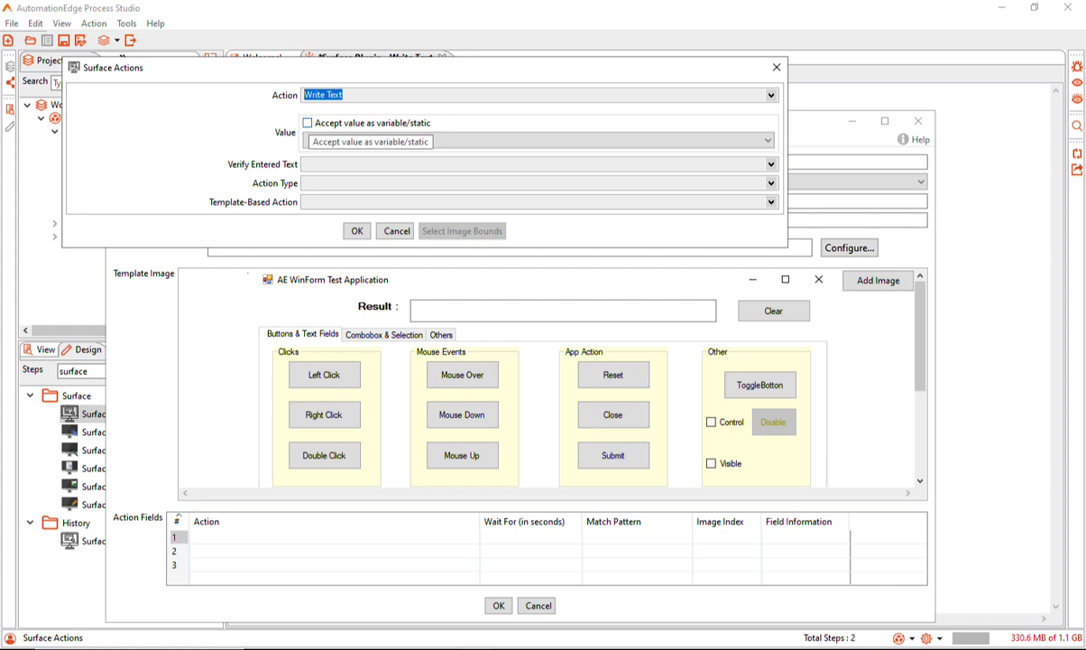
click(307, 123)
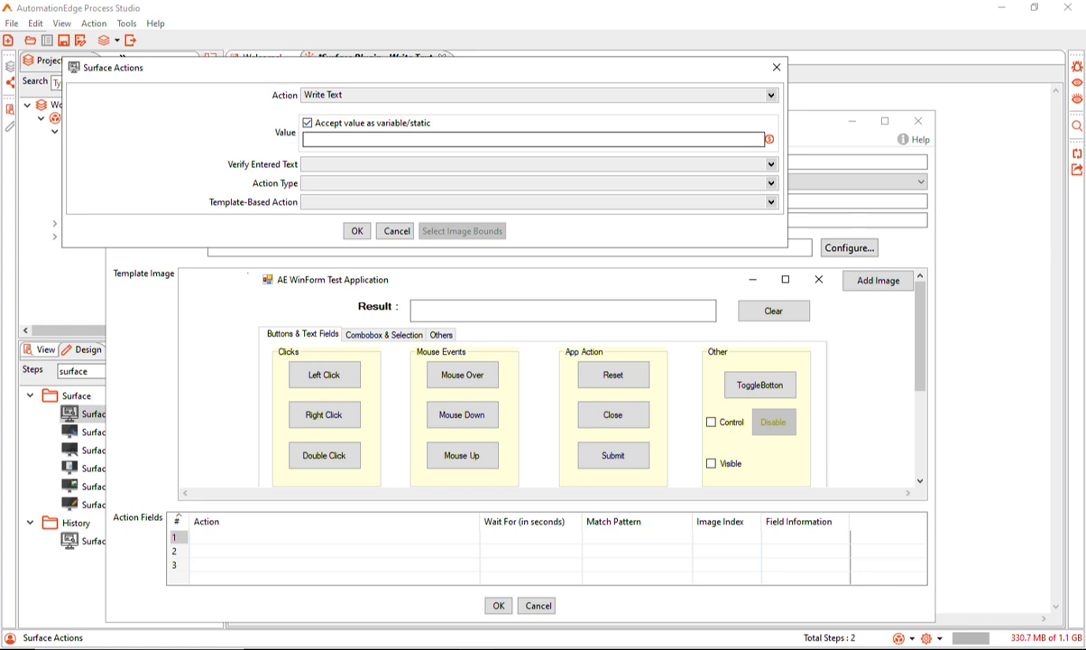
click(379, 140)
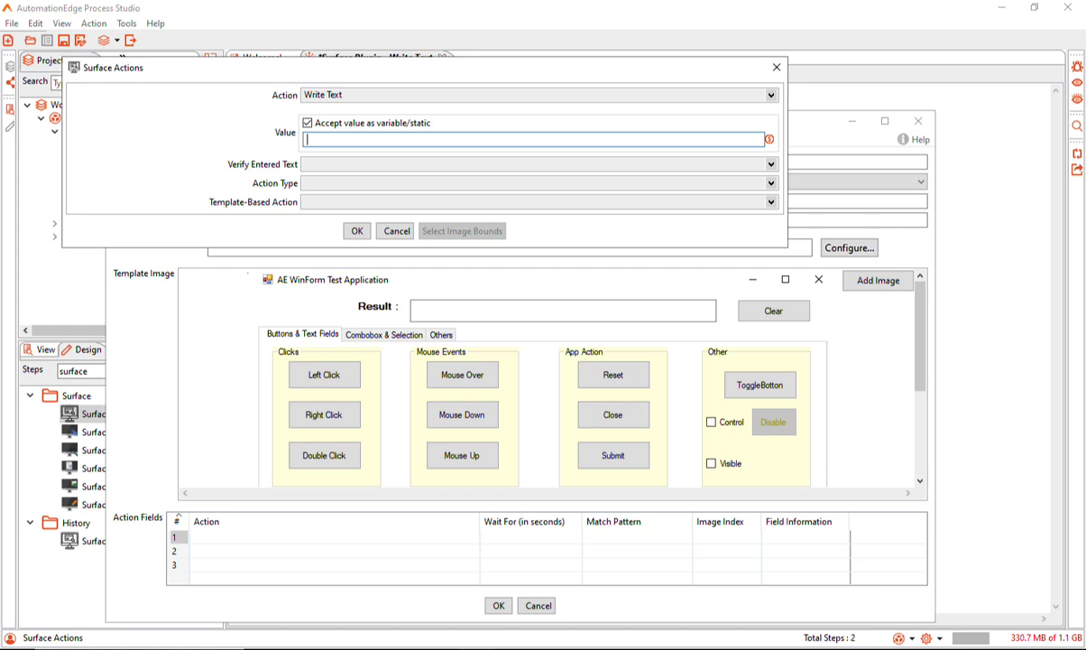
click(772, 164)
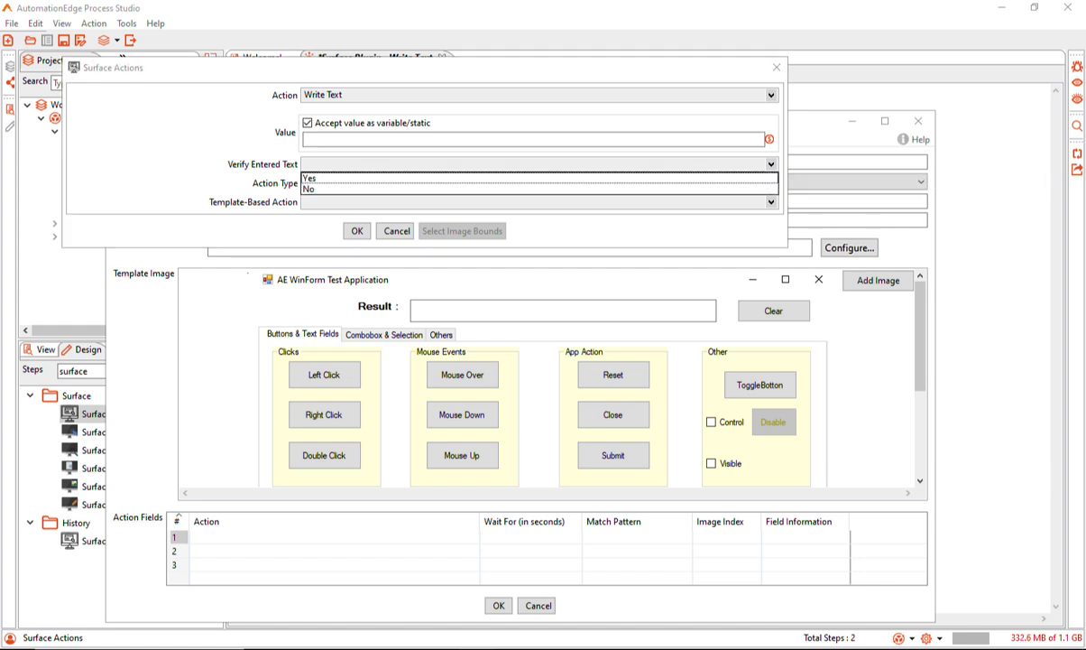
click(771, 164)
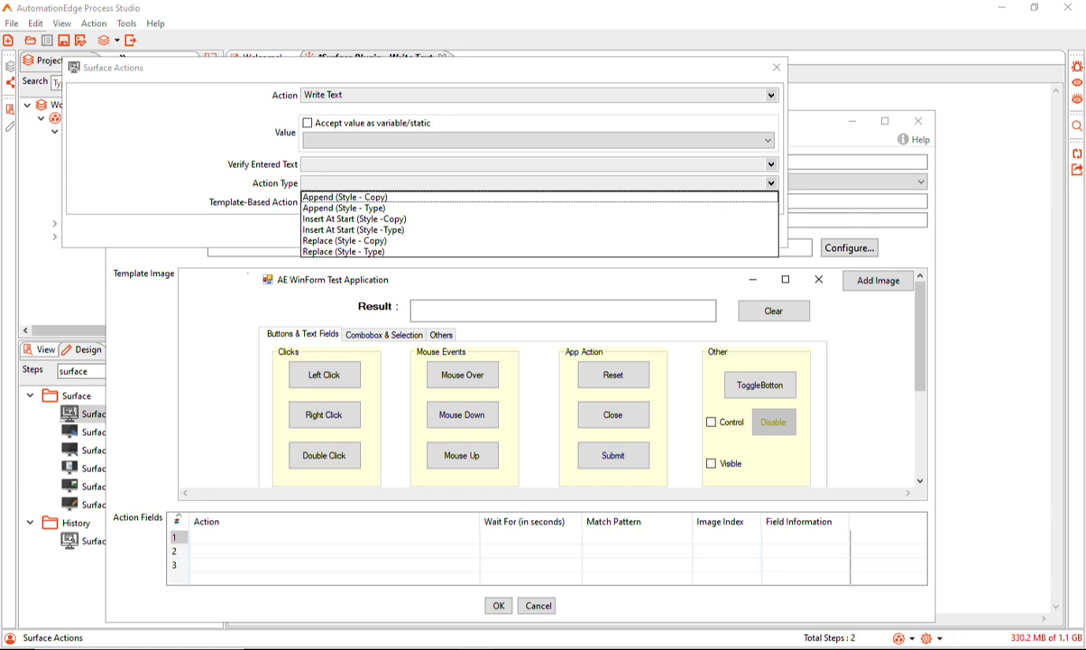
click(344, 241)
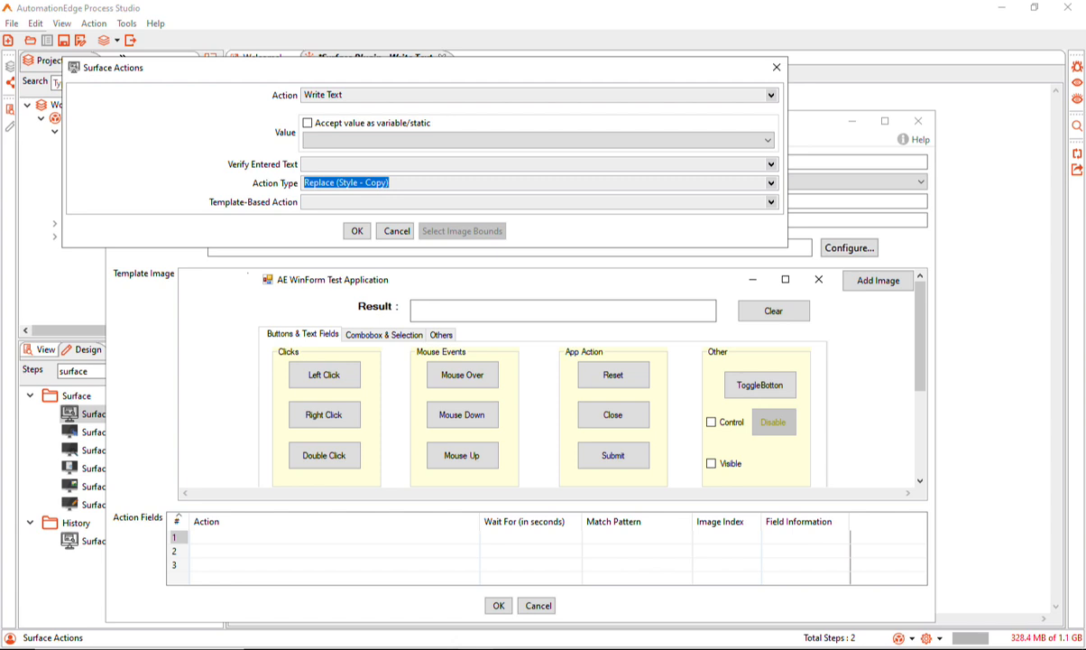
text(*********)
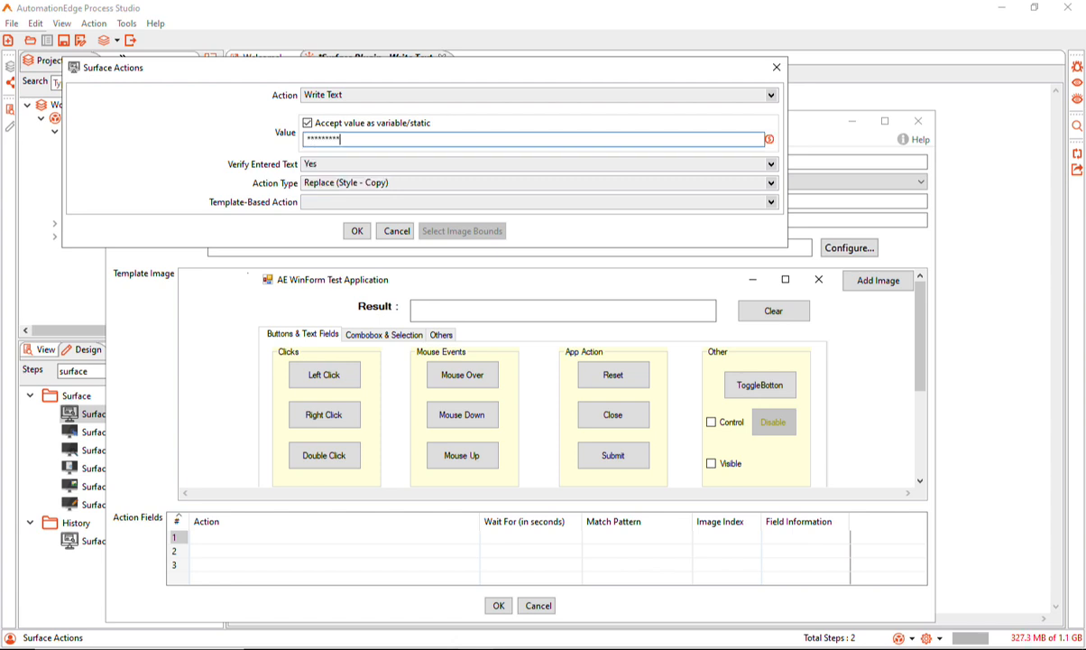
text(*)
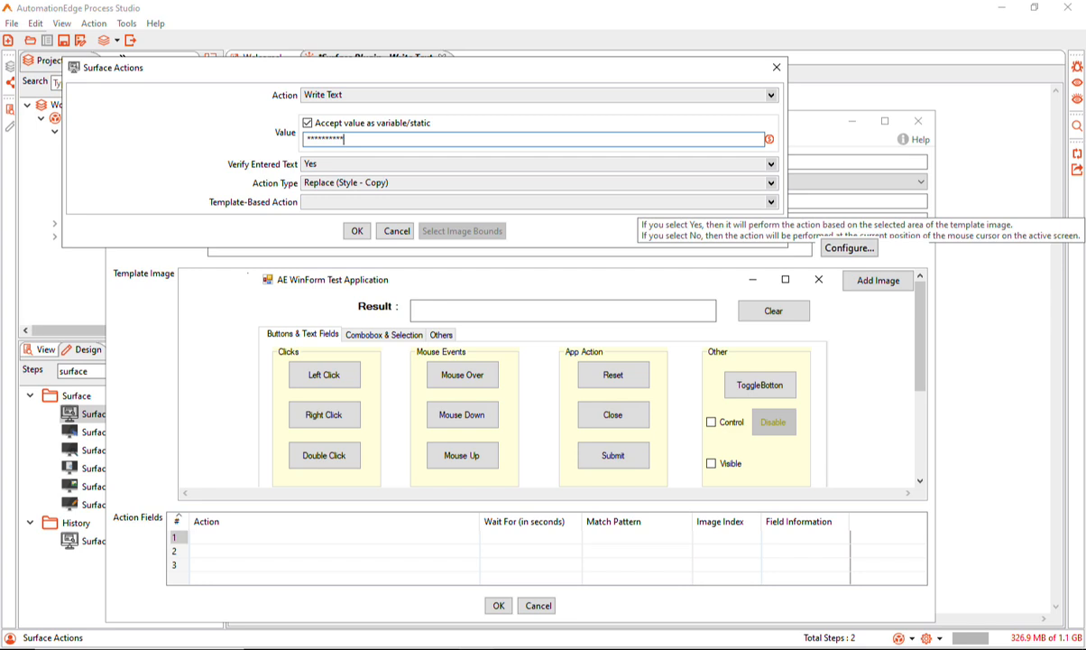
Set both Template-Based Action and Use Anchor Image to Yes for the first Write Text action
click(772, 202)
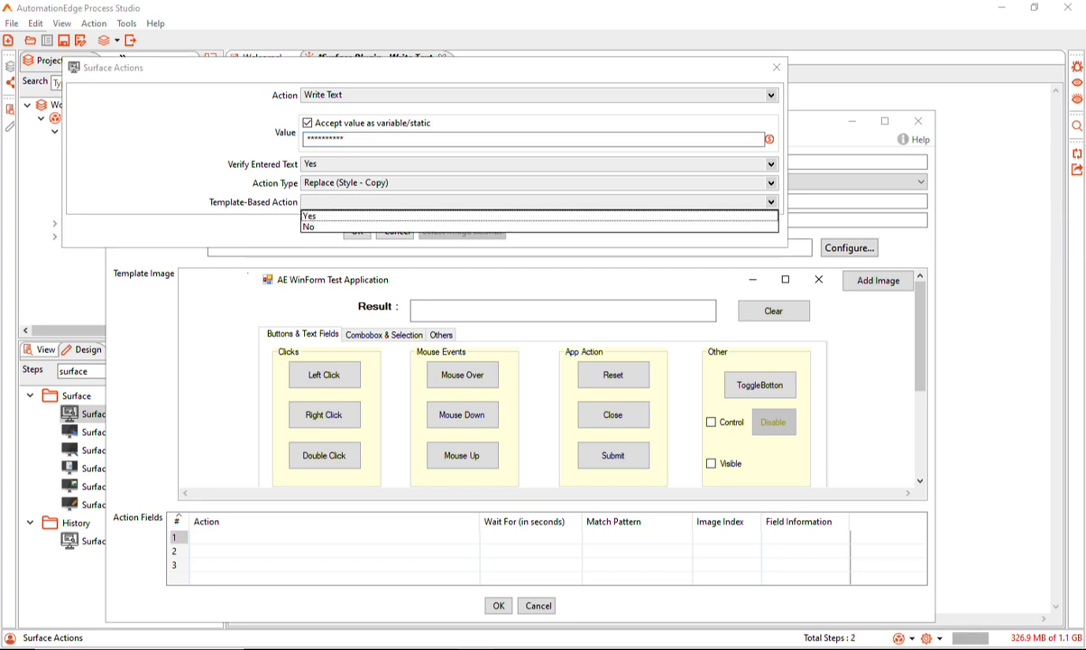
click(350, 216)
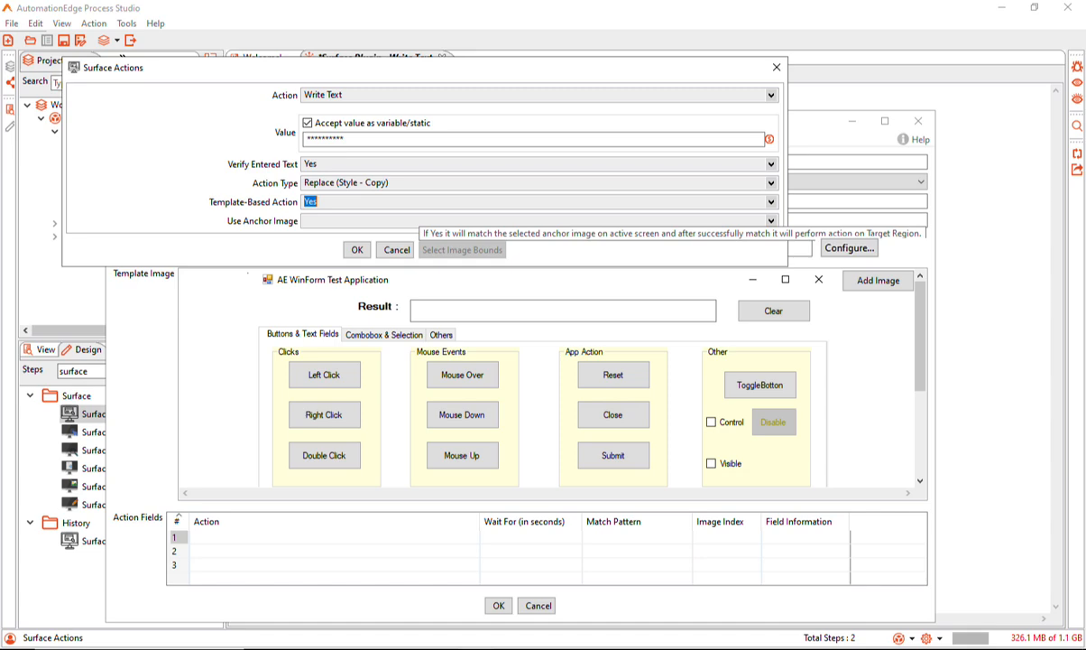
click(772, 221)
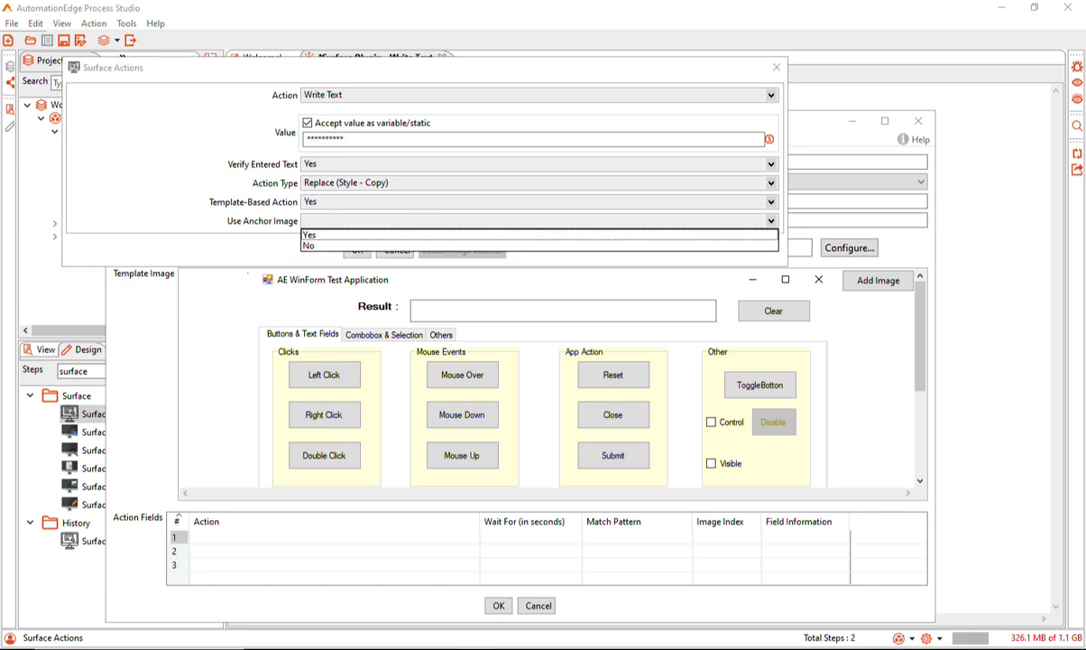
key(Down)
key(Return)
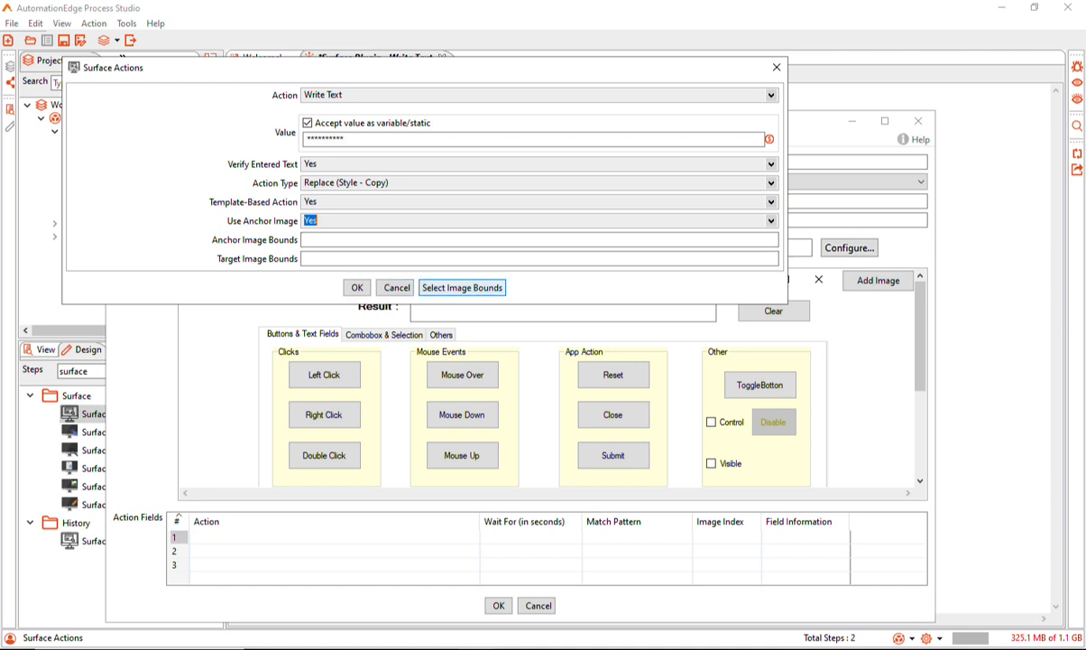
Mark the Yes and "Click to proceed" buttons as anchor bounds and the Textbox field as target bounds for the Replace action
click(462, 287)
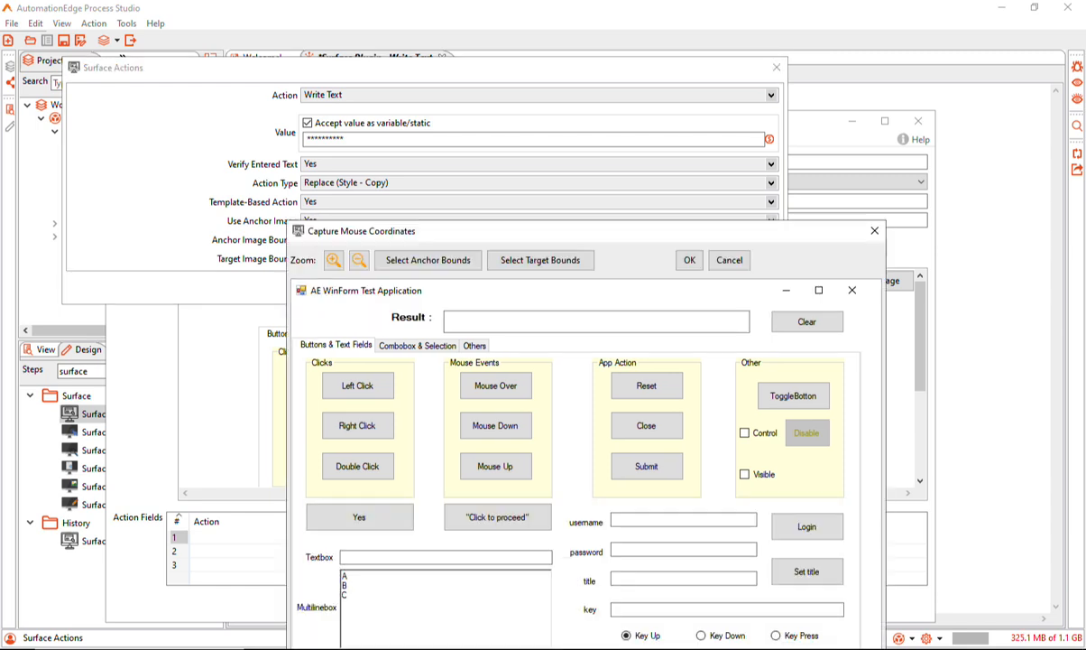
drag(505, 231, 490, 118)
click(413, 148)
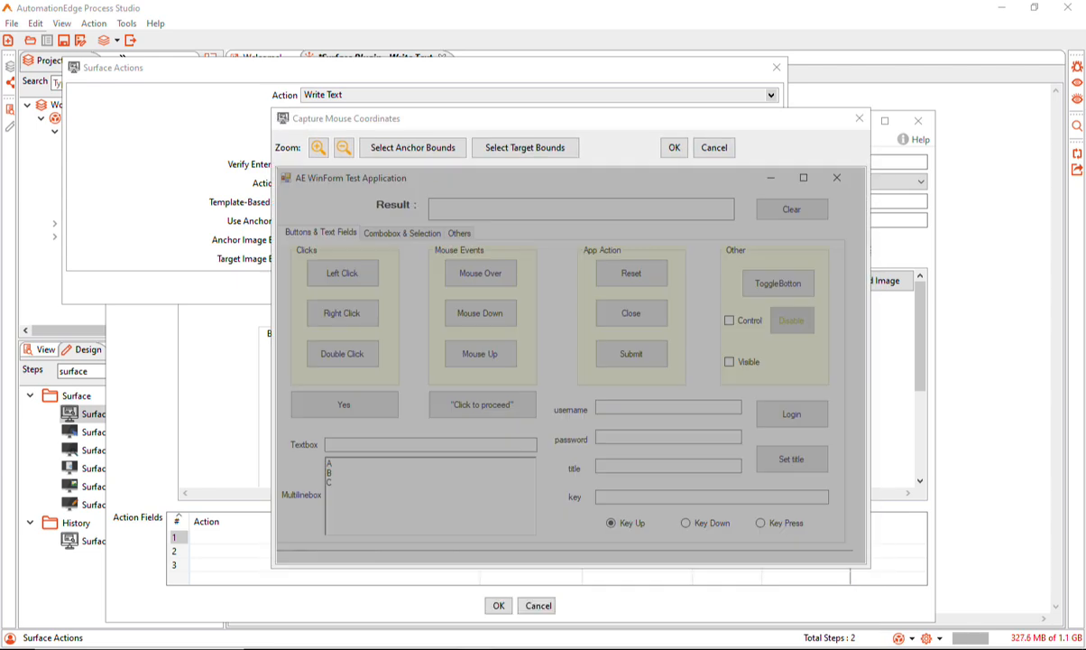
drag(289, 387, 536, 418)
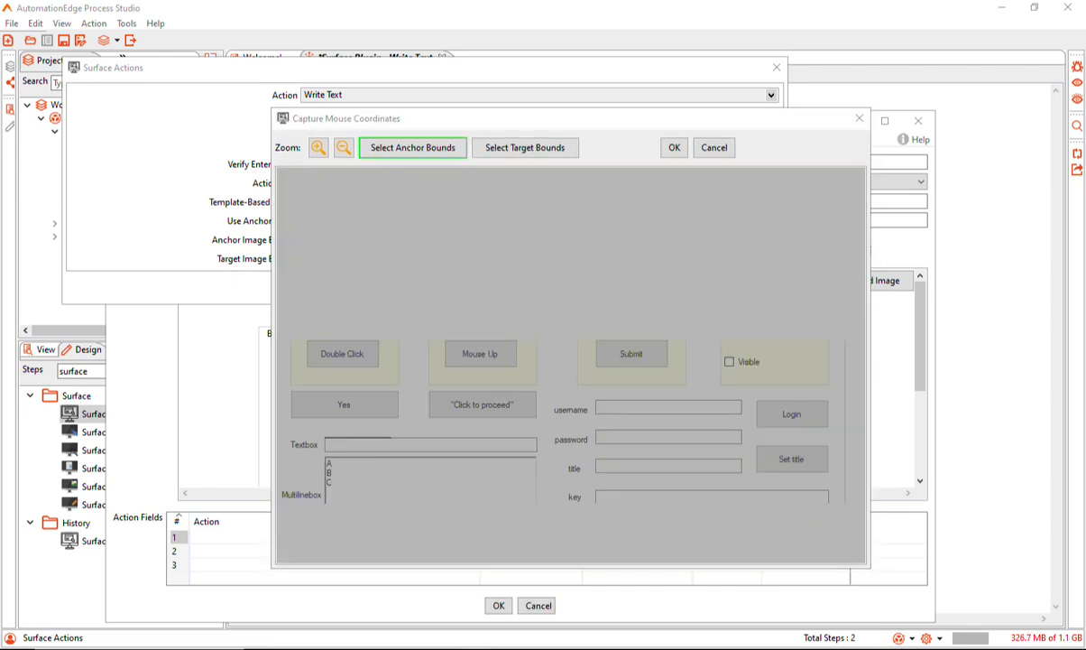
drag(391, 438, 535, 450)
click(674, 148)
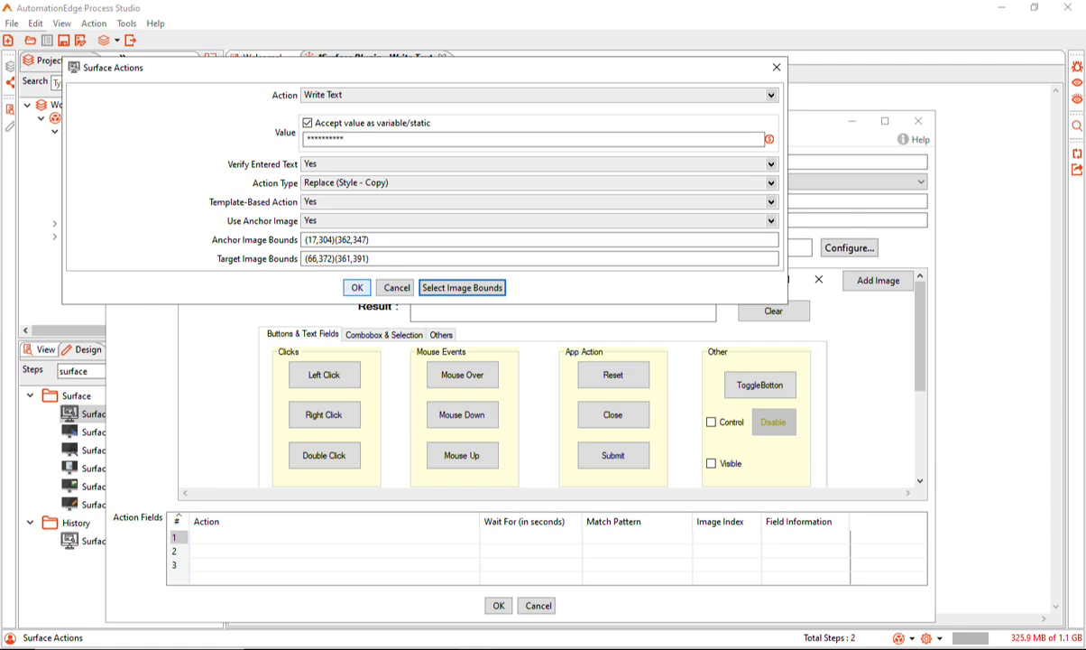
click(356, 286)
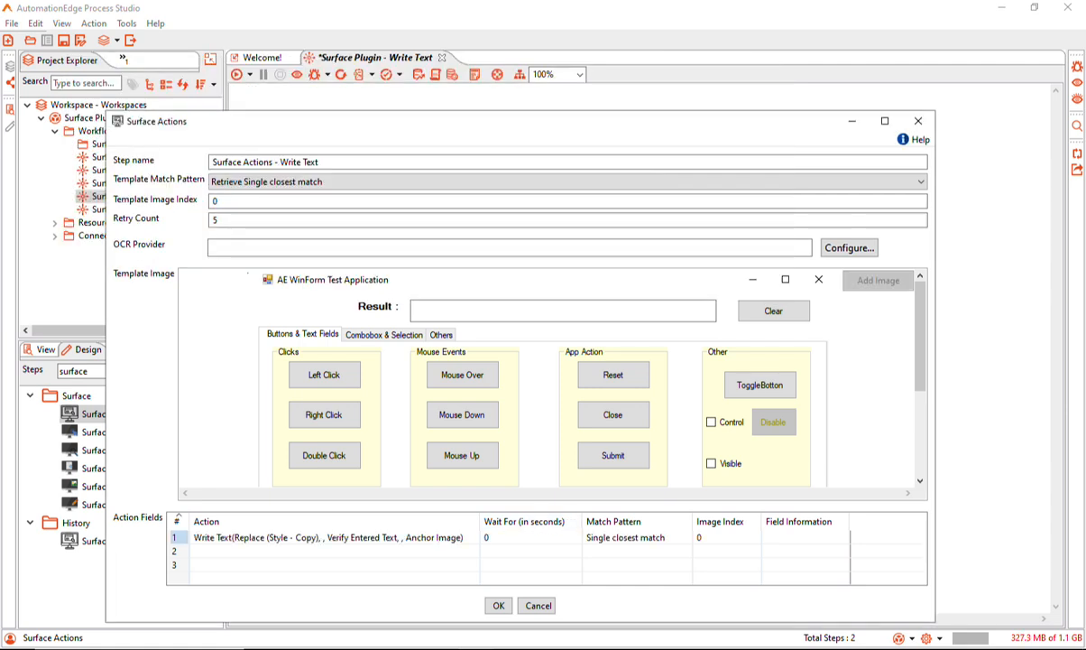
Set the first action's wait to 3 seconds and its field information to "Set Value Automation"
click(528, 537)
click(806, 537)
text(Set Value )
text(Auto)
text(mation)
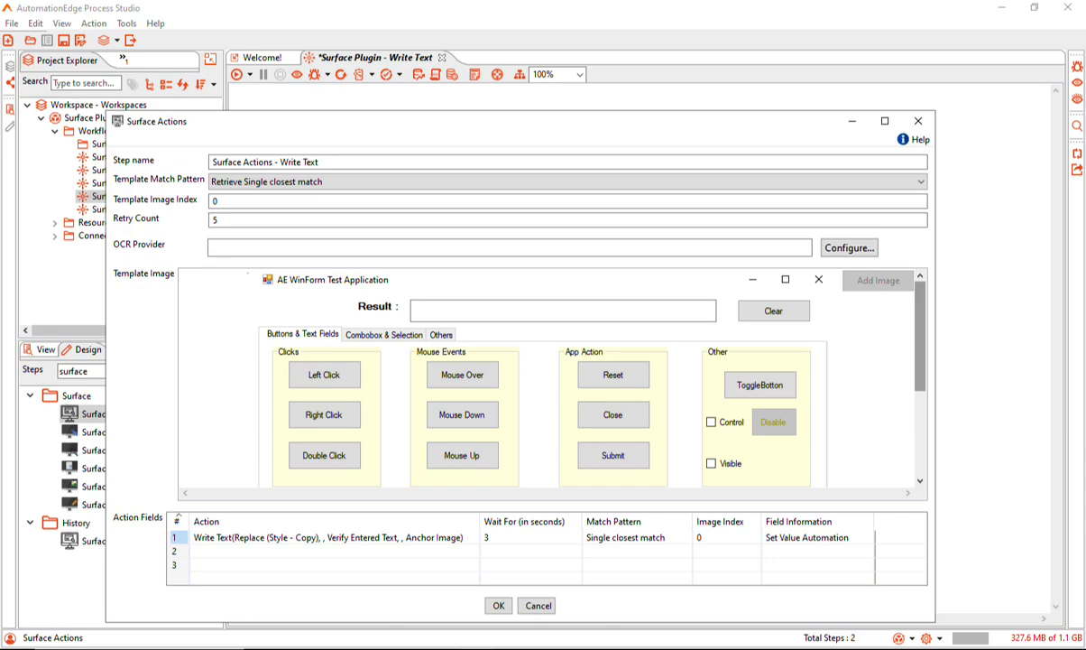
Add a second Write Text action with a static value, Append (Style - Copy), and Yes for text verification, template-based action and anchor image
drag(920, 336, 920, 420)
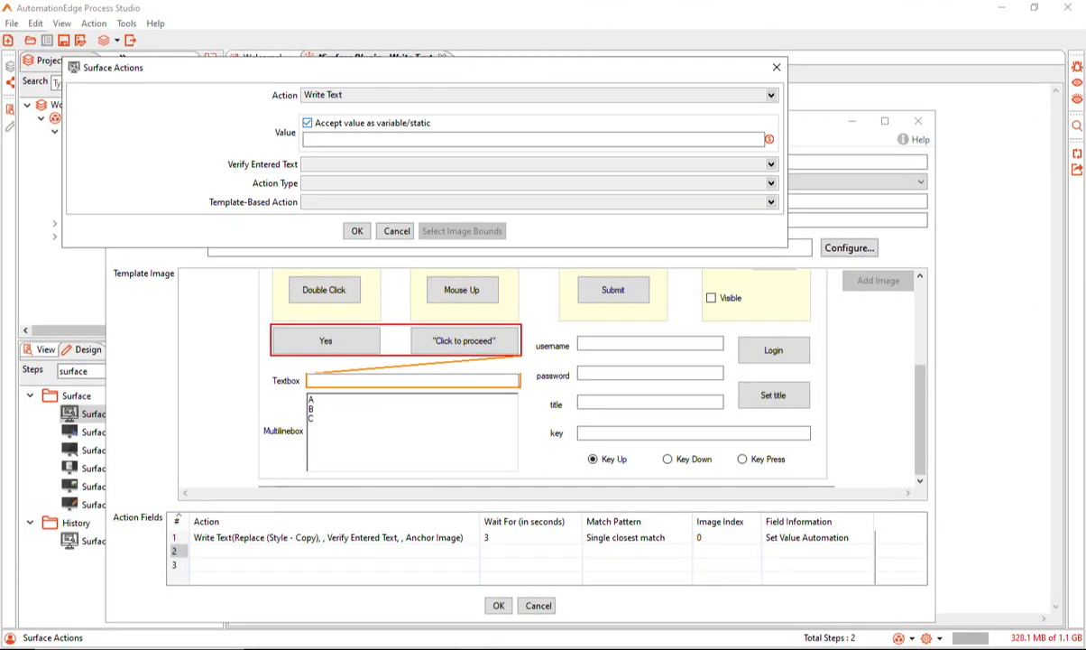
key(Tab)
click(771, 183)
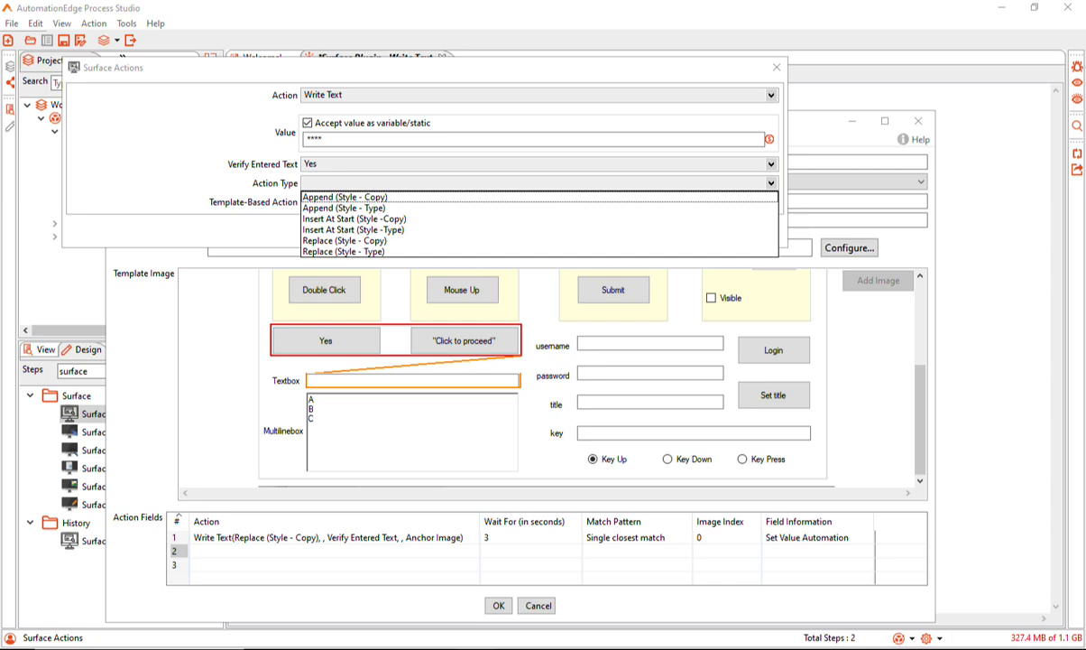
click(346, 197)
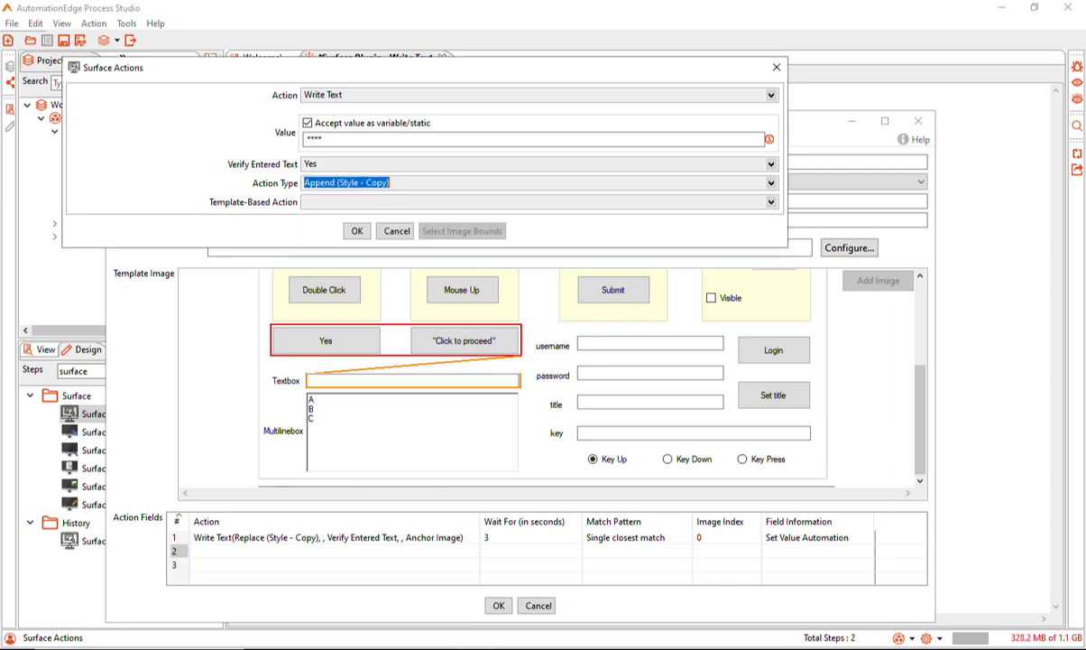
click(771, 202)
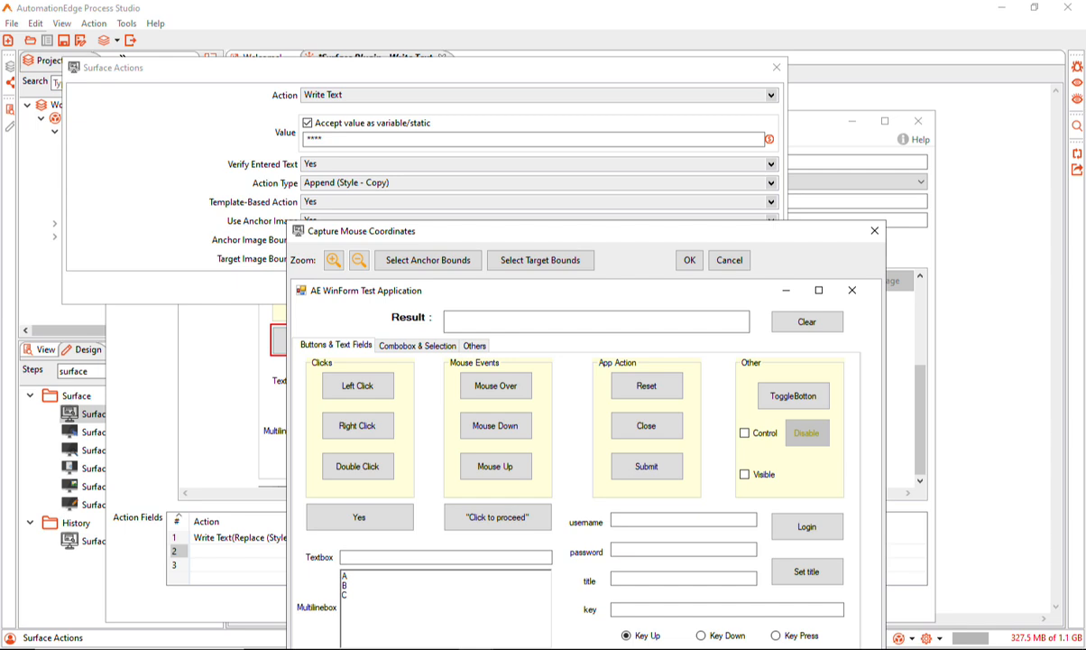
For the Append action, mark the Yes and "Click to proceed" buttons as anchor bounds and the Textbox field as target bounds
drag(505, 231, 477, 124)
click(401, 155)
drag(276, 395, 526, 424)
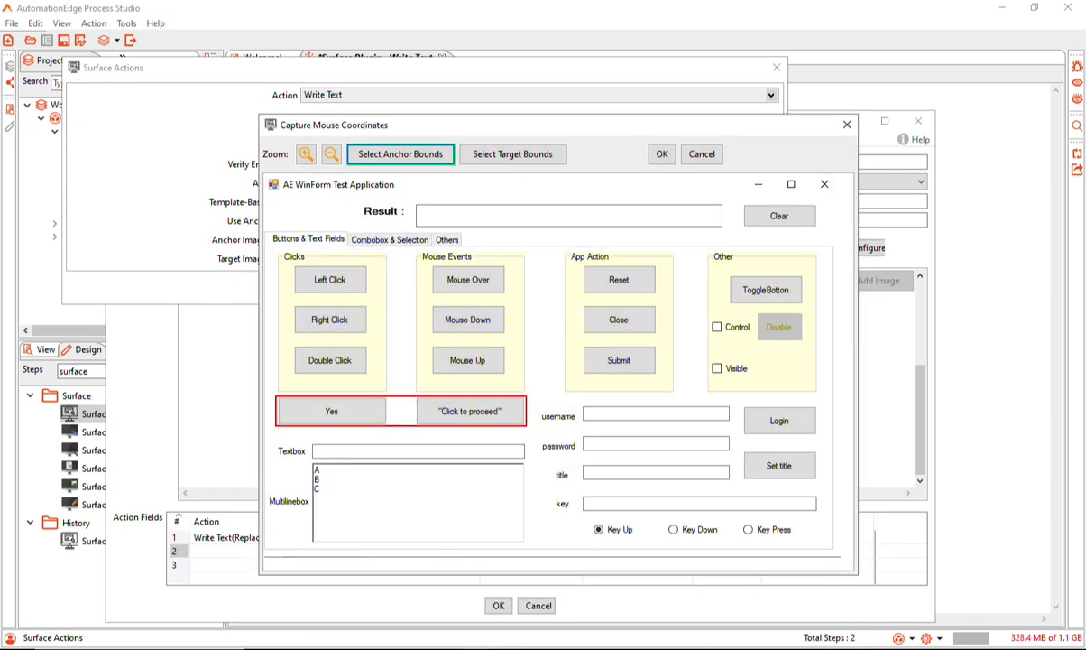
click(513, 154)
drag(311, 442, 526, 460)
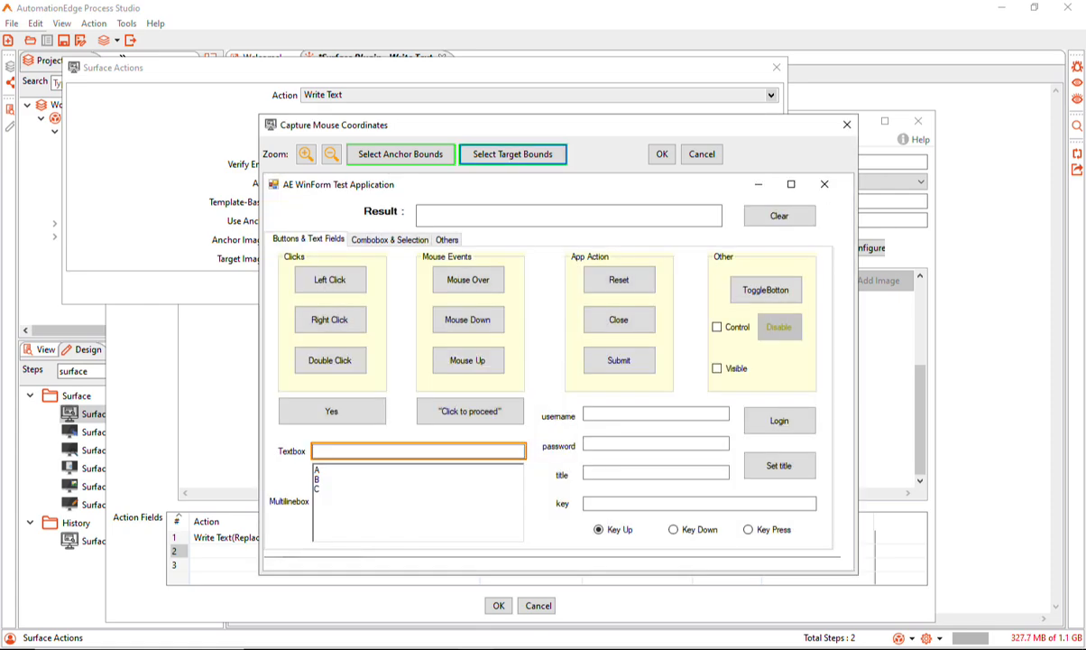
click(662, 153)
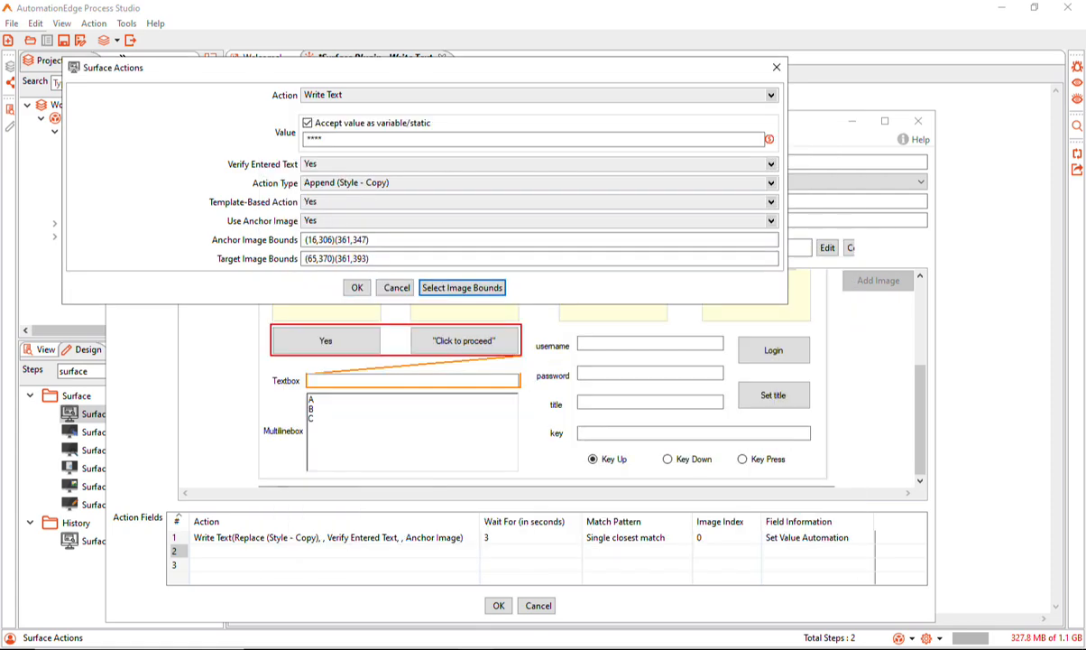
click(356, 287)
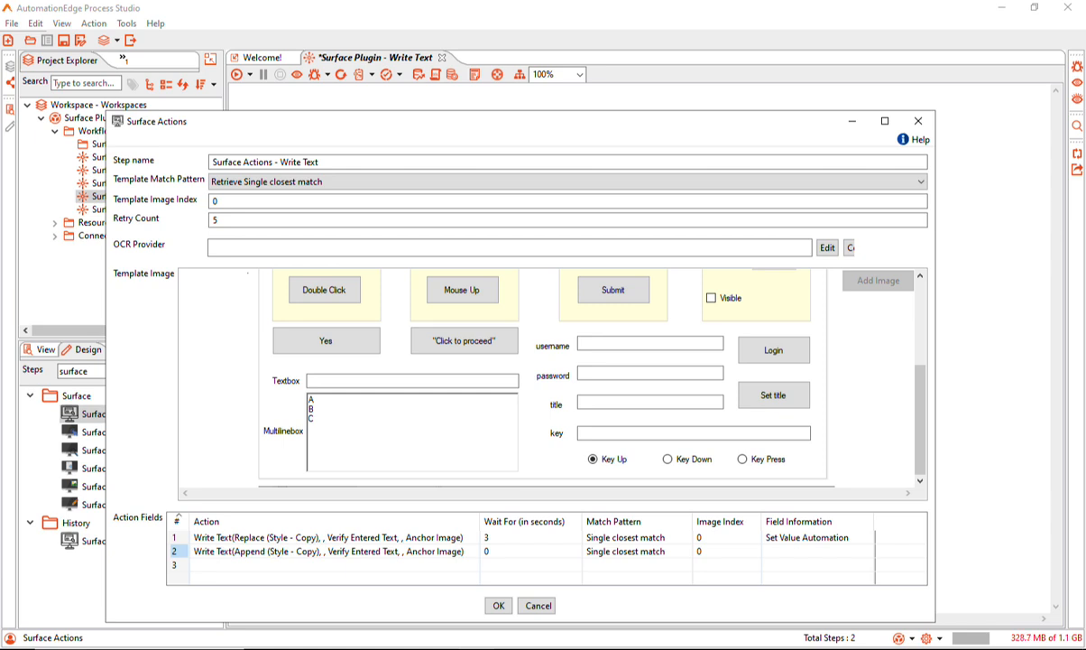
Set the second action's wait to 1 second and its field information to "Append Edge"
click(512, 551)
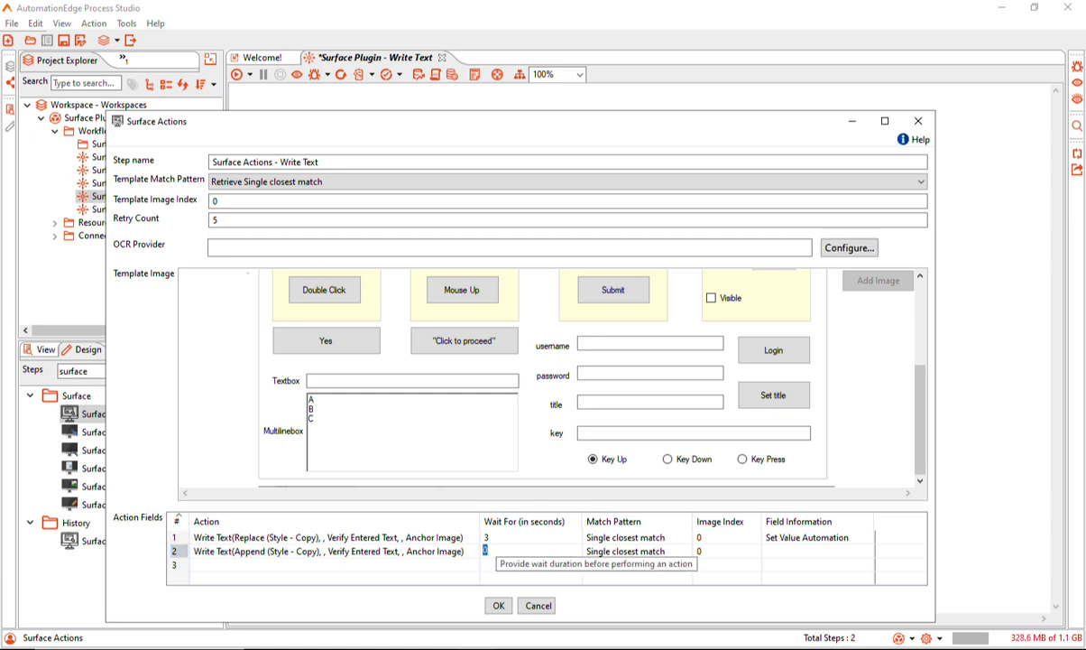
text(1)
click(808, 551)
text(Appe)
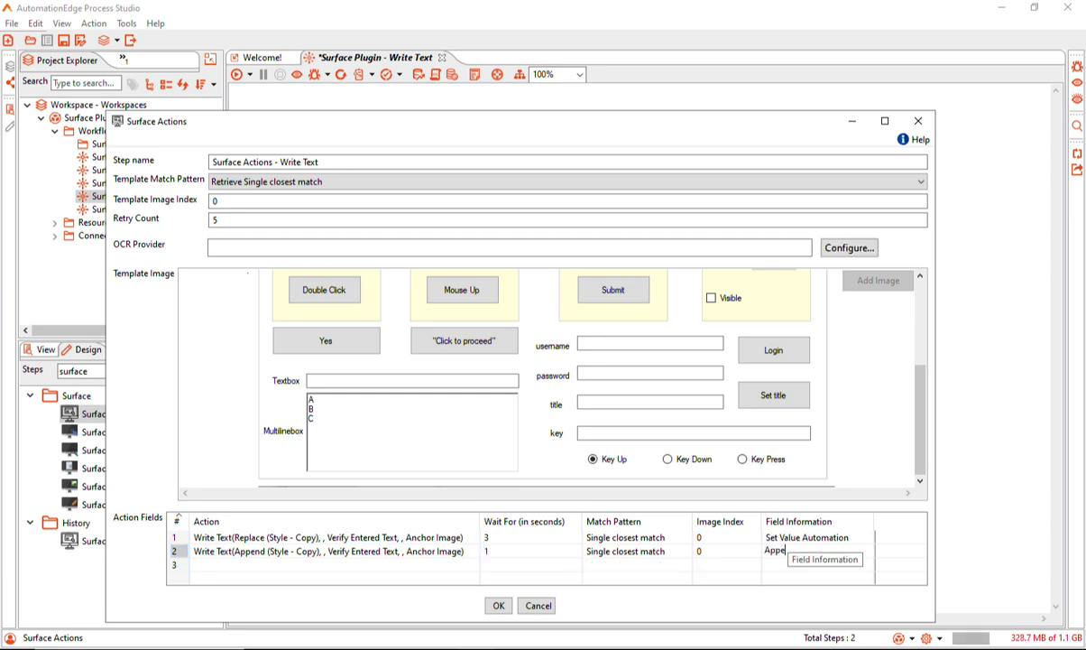
text(nd Edge)
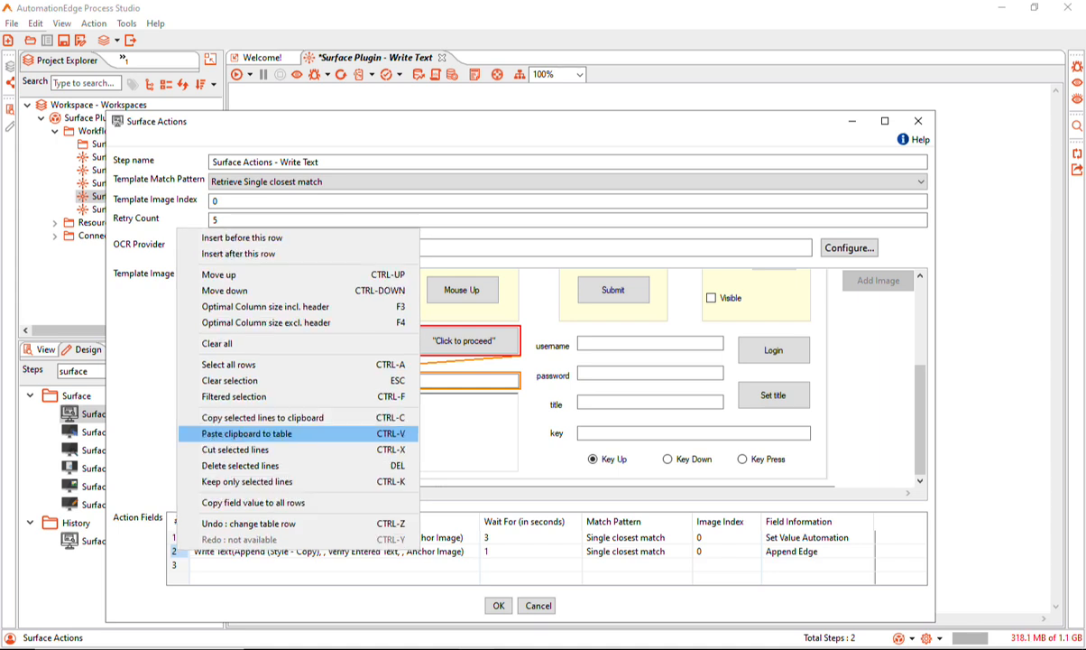
Duplicate the Append action as a third row and change the copy's action type to Insert At Start (Style -Copy)
key(Return)
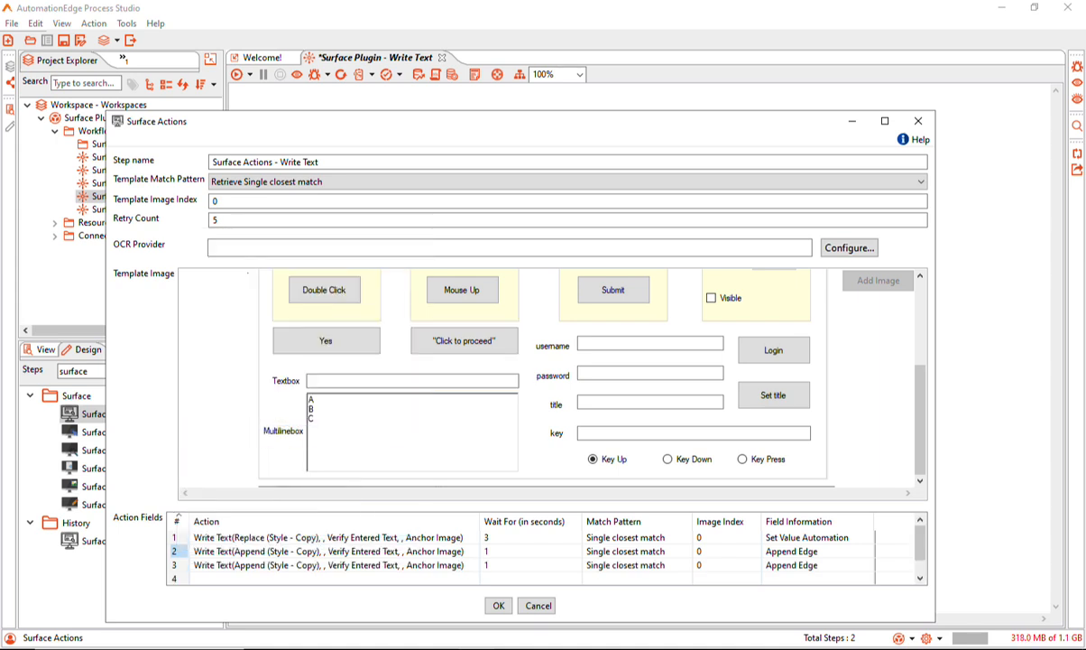
click(328, 564)
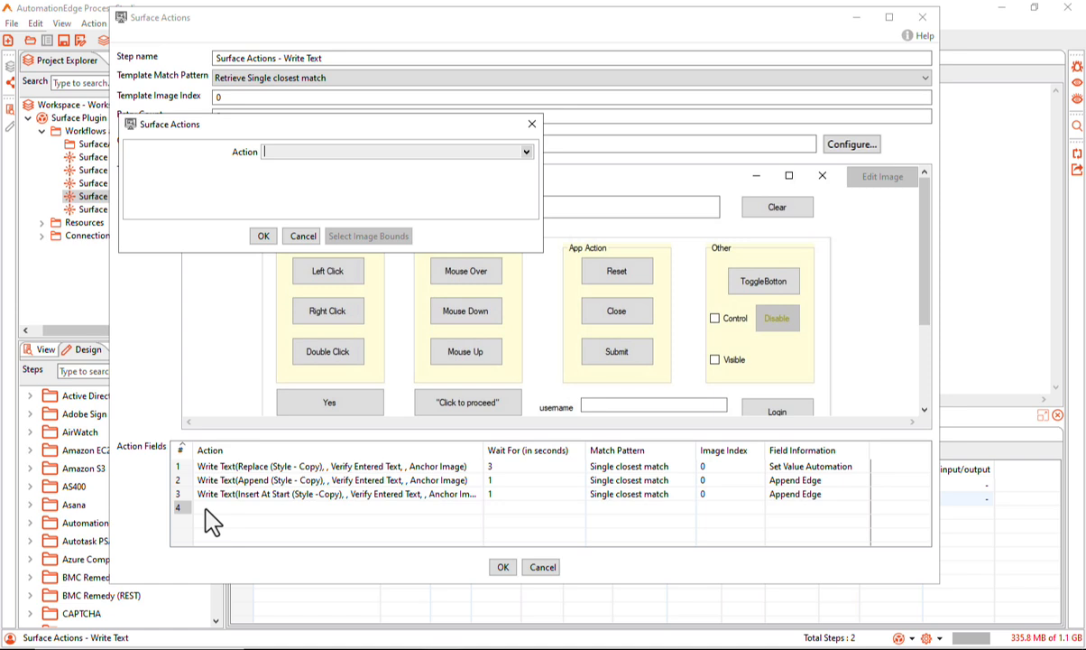
Add a fourth Write Text action with a static value, no text verification, Replace (Style - Type), and Yes for template-based action and anchor image
click(296, 233)
click(364, 180)
click(382, 196)
text(******)
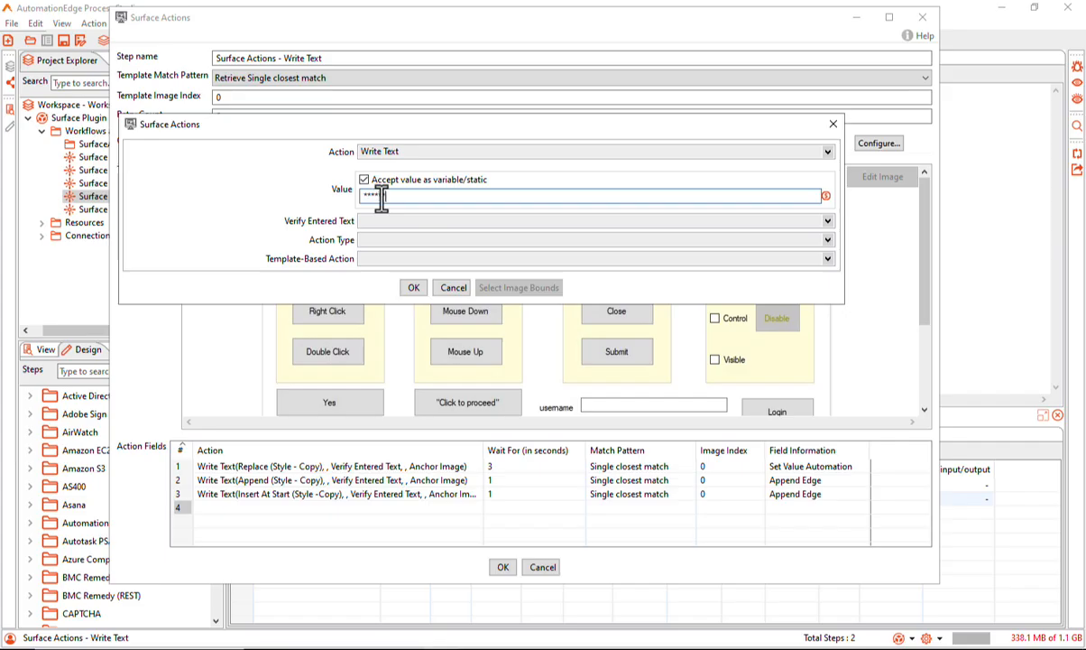
click(406, 239)
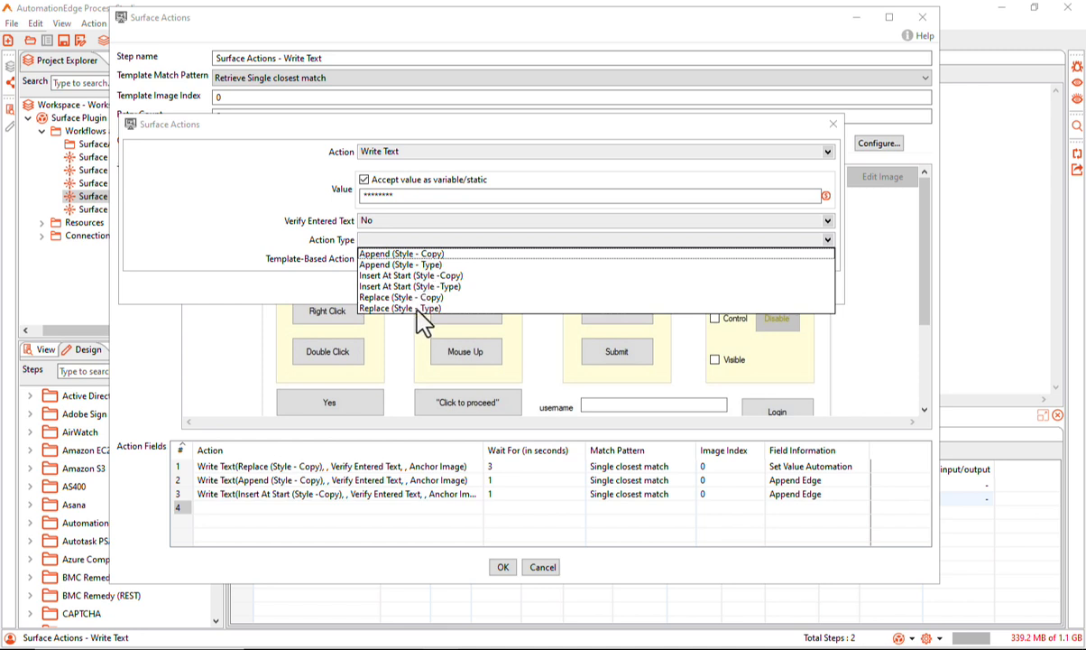
click(418, 308)
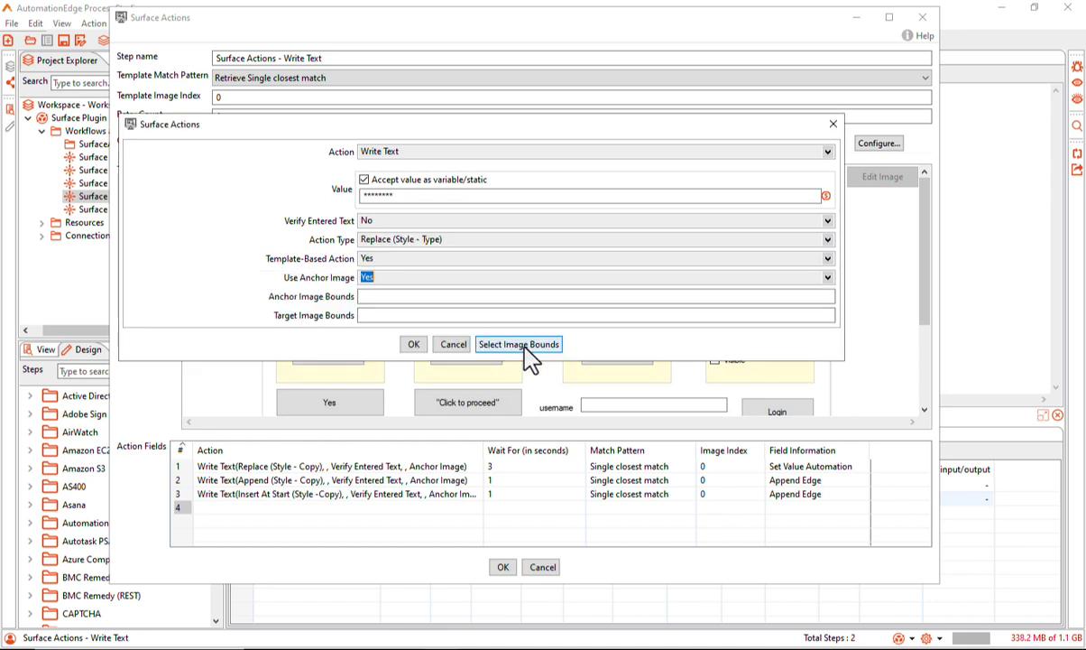
For the fourth action, mark the Yes and "Click to proceed" buttons as anchor bounds and the Multilinebox as target bounds
click(525, 348)
drag(237, 341, 490, 377)
click(497, 109)
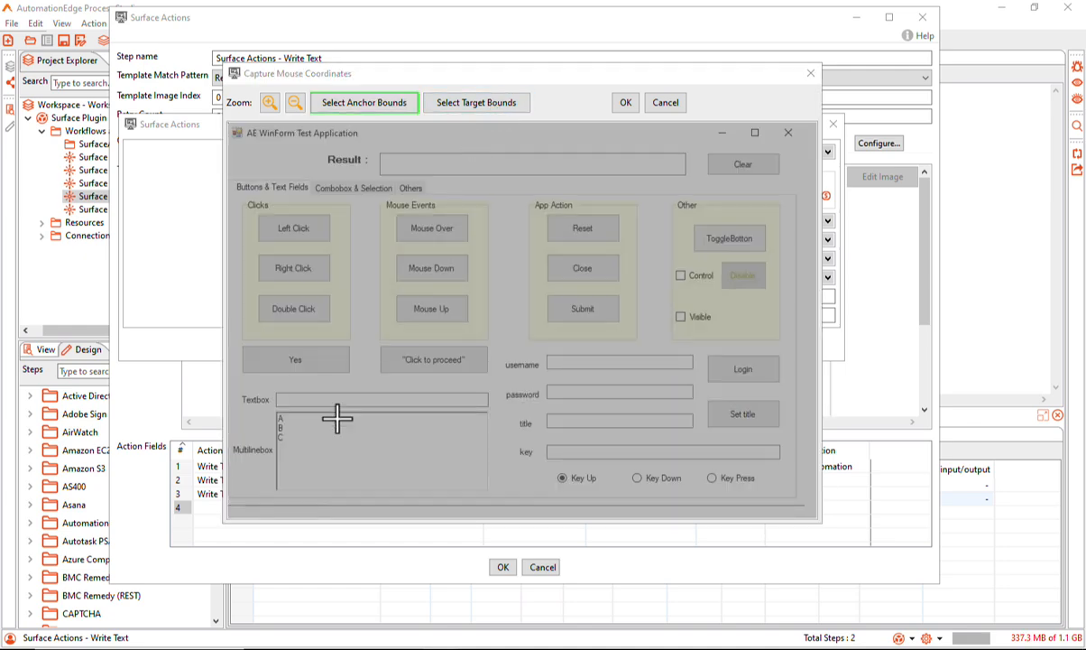
drag(274, 411, 488, 492)
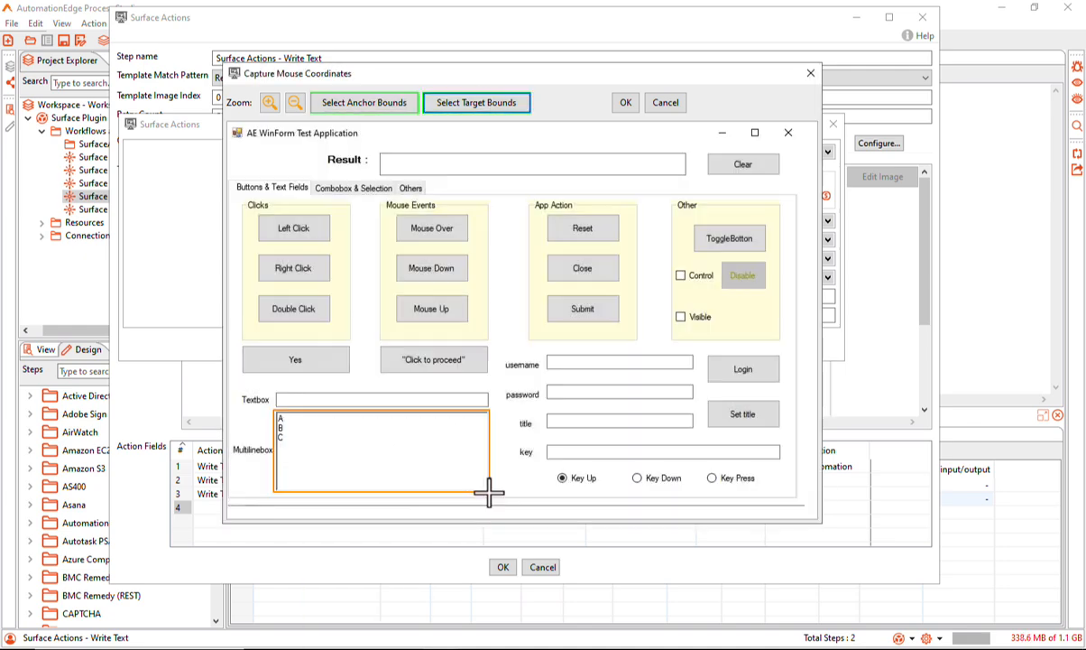
click(626, 103)
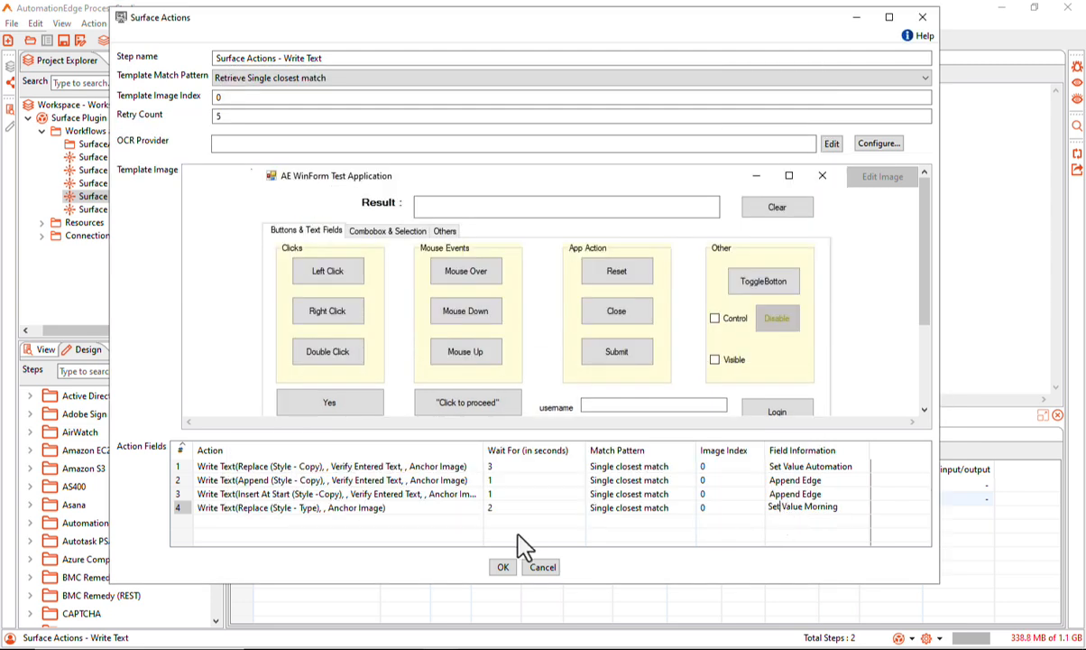
Duplicate the fourth action into rows 5 and 6, and change the fifth action's type to Insert At Start (Style -Type)
click(181, 507)
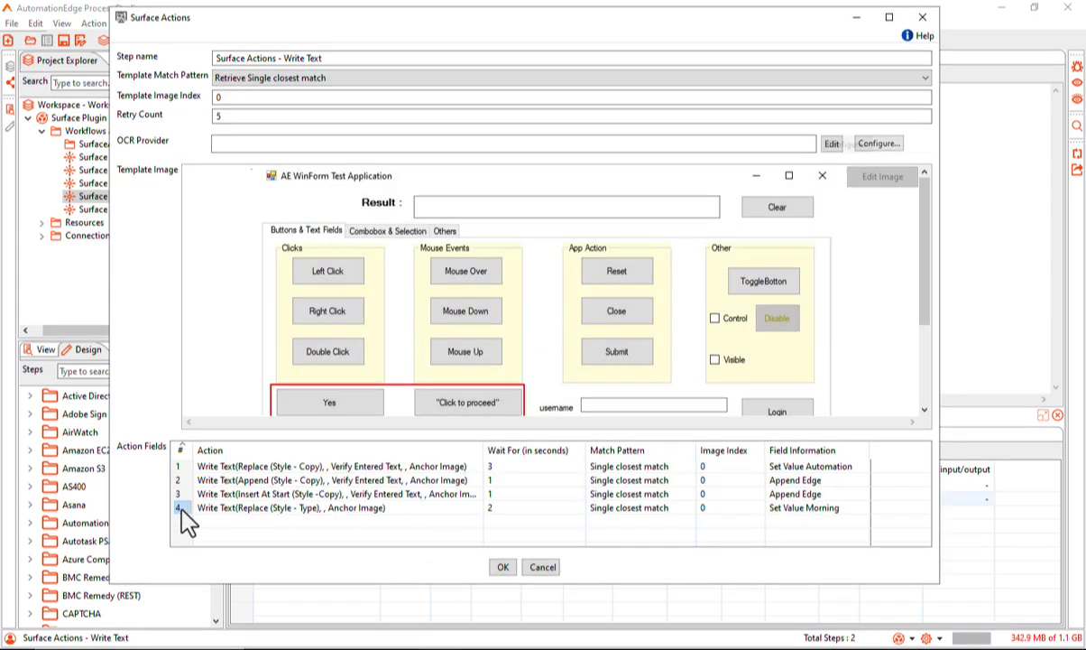
right_click(181, 509)
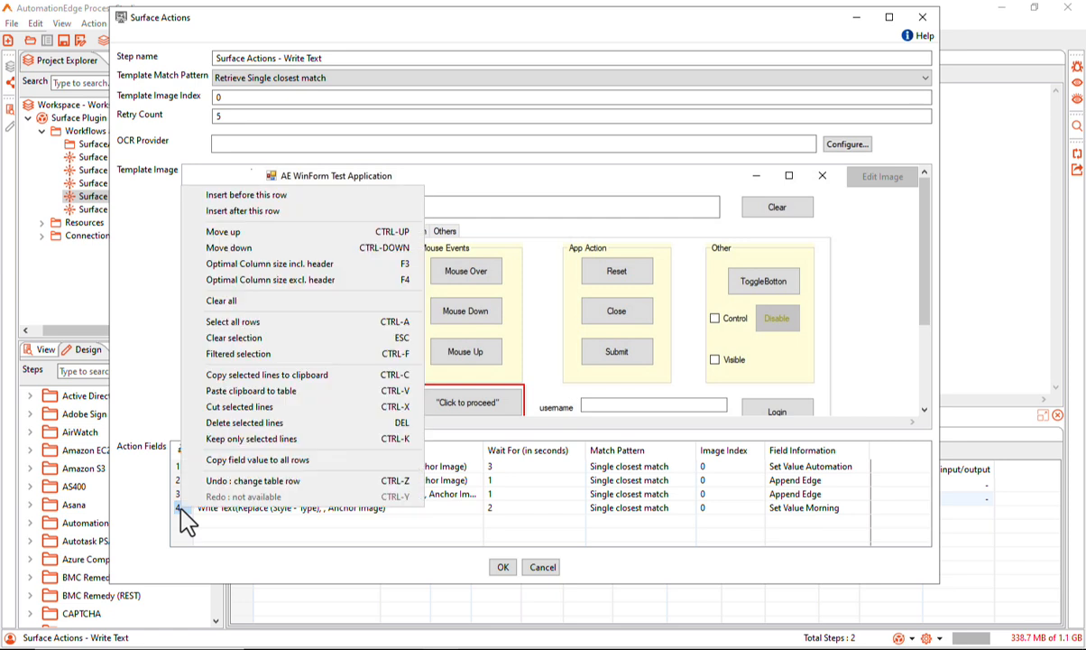
click(273, 377)
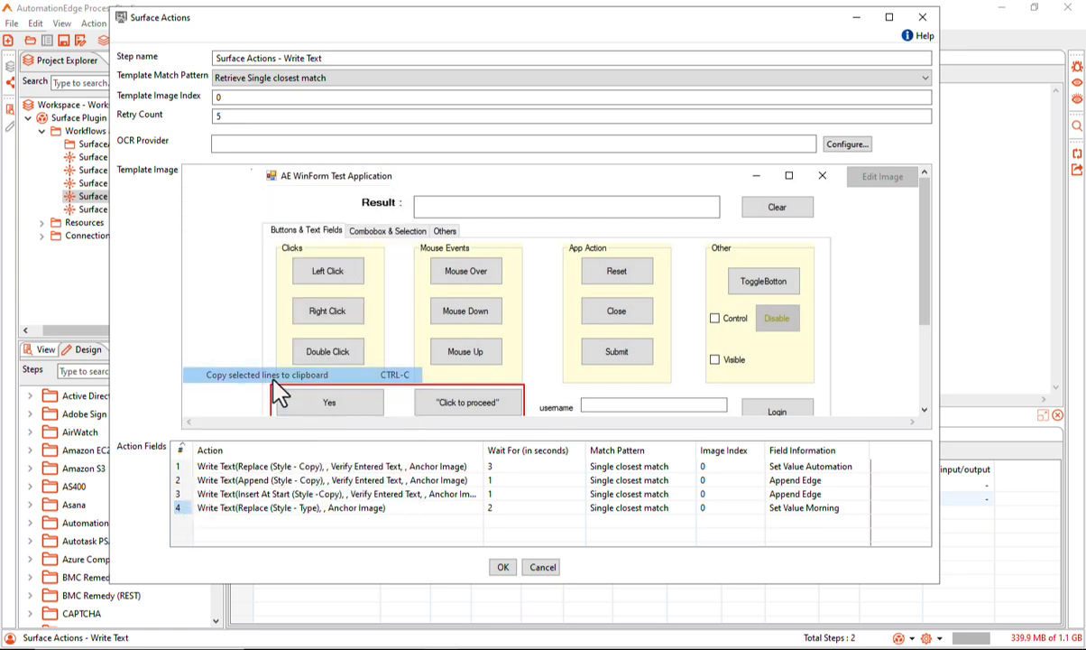
right_click(184, 520)
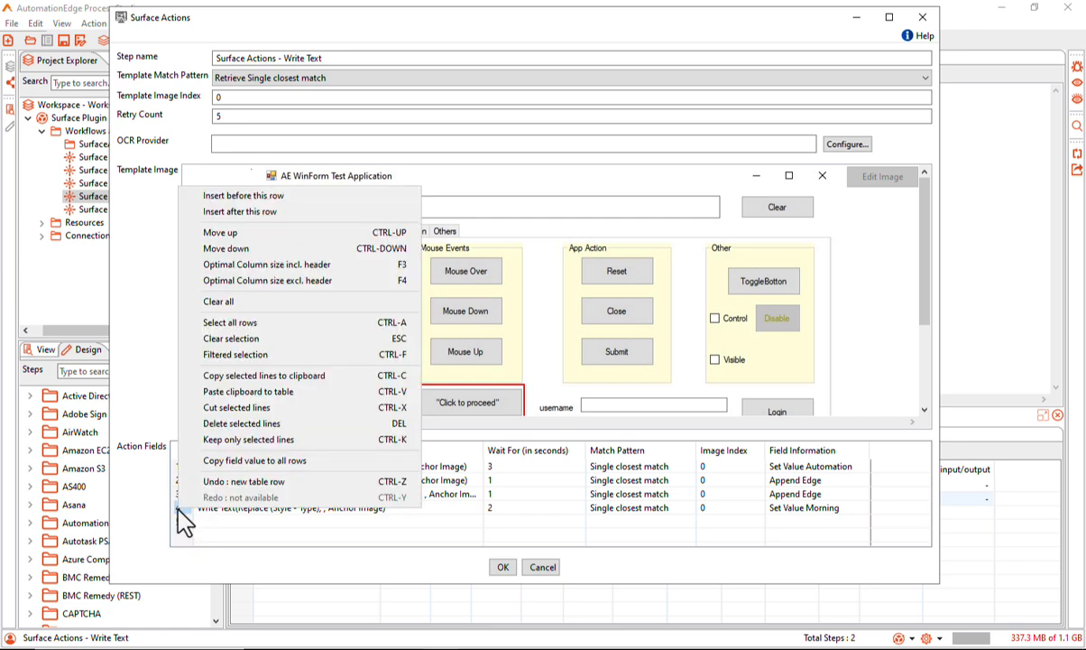
click(264, 393)
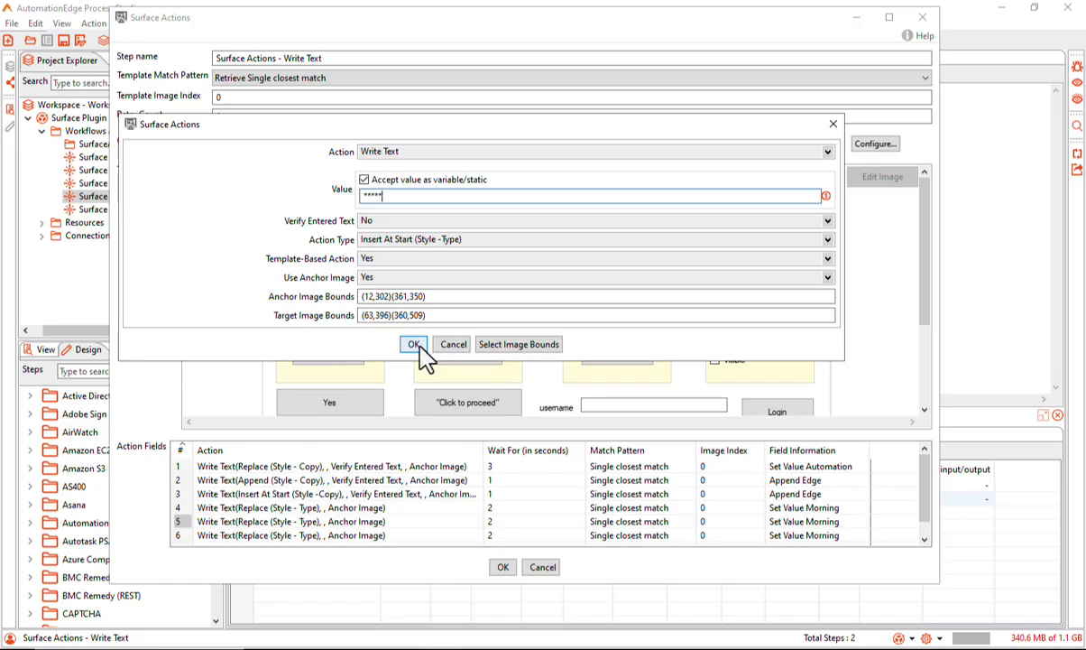
click(414, 346)
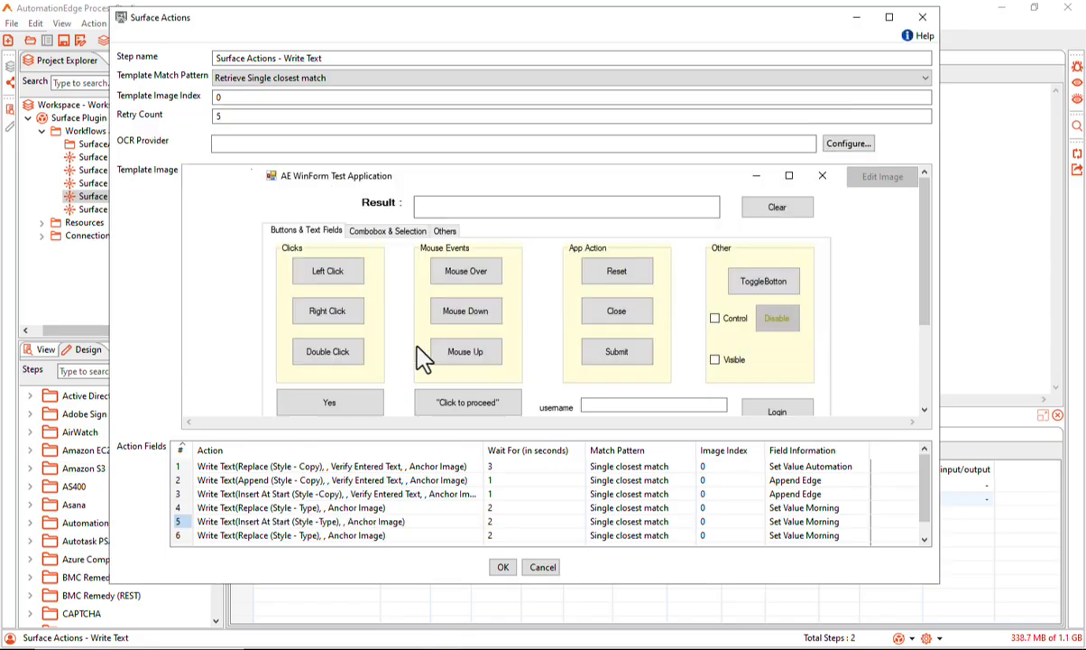
Replace the sixth action's static value and set its action type to Append (Style - Type)
double_click(213, 537)
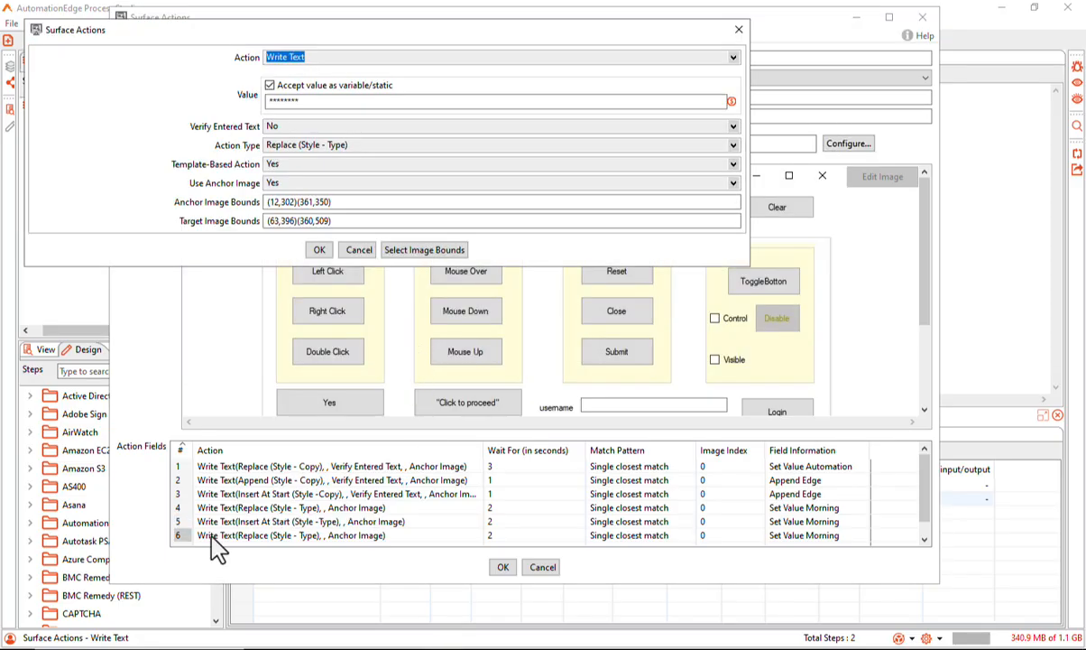
click(313, 104)
drag(313, 105, 244, 101)
key(ctrl+v)
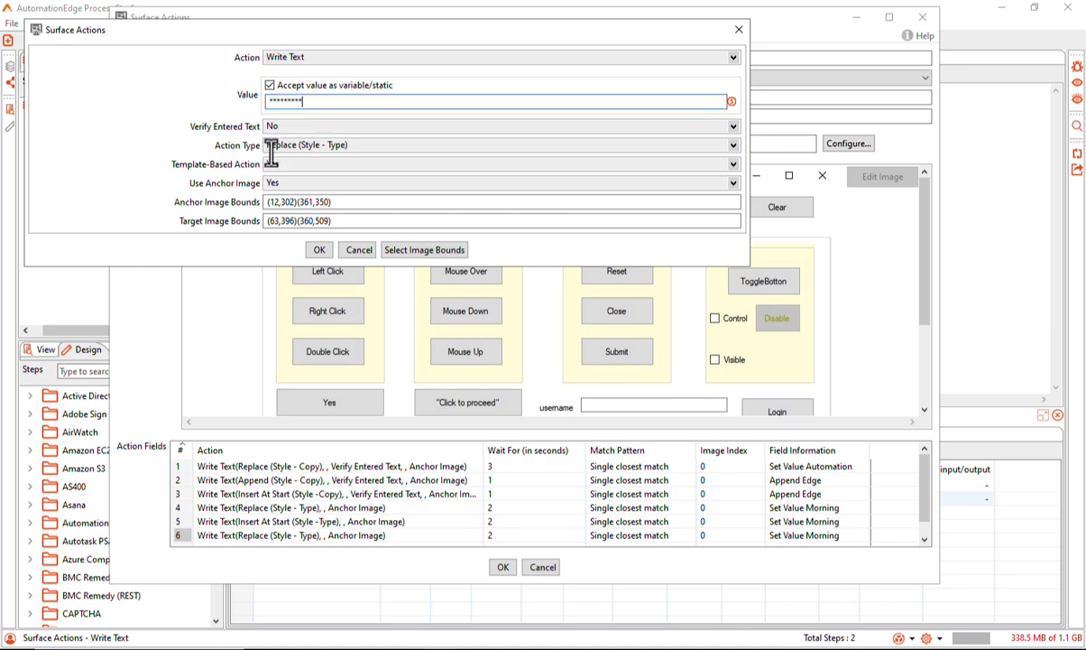
click(356, 147)
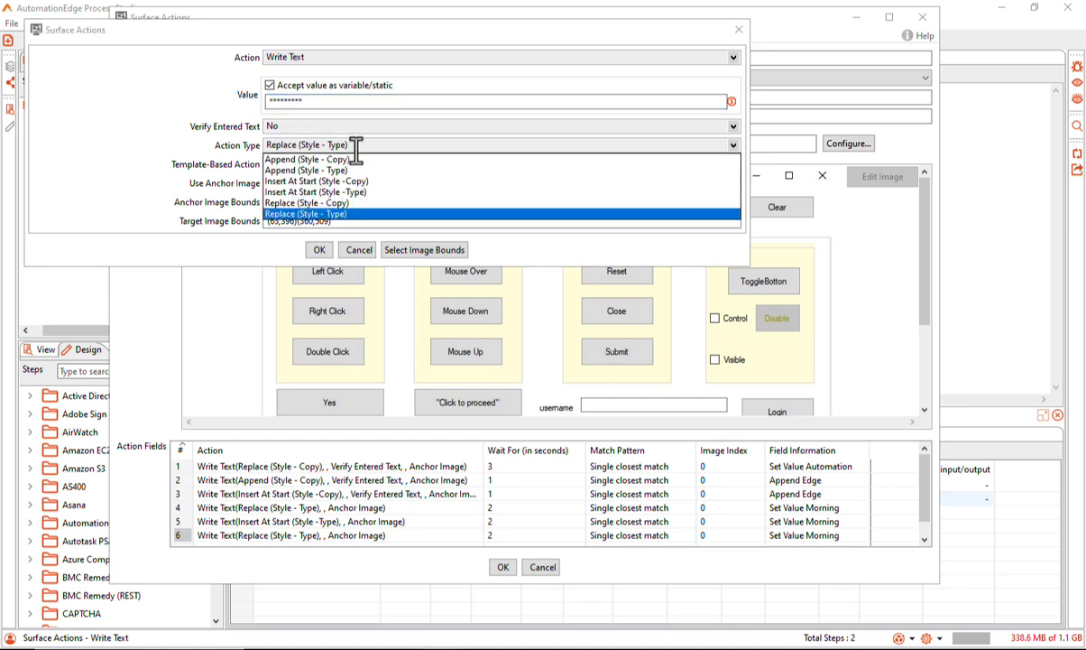
click(348, 170)
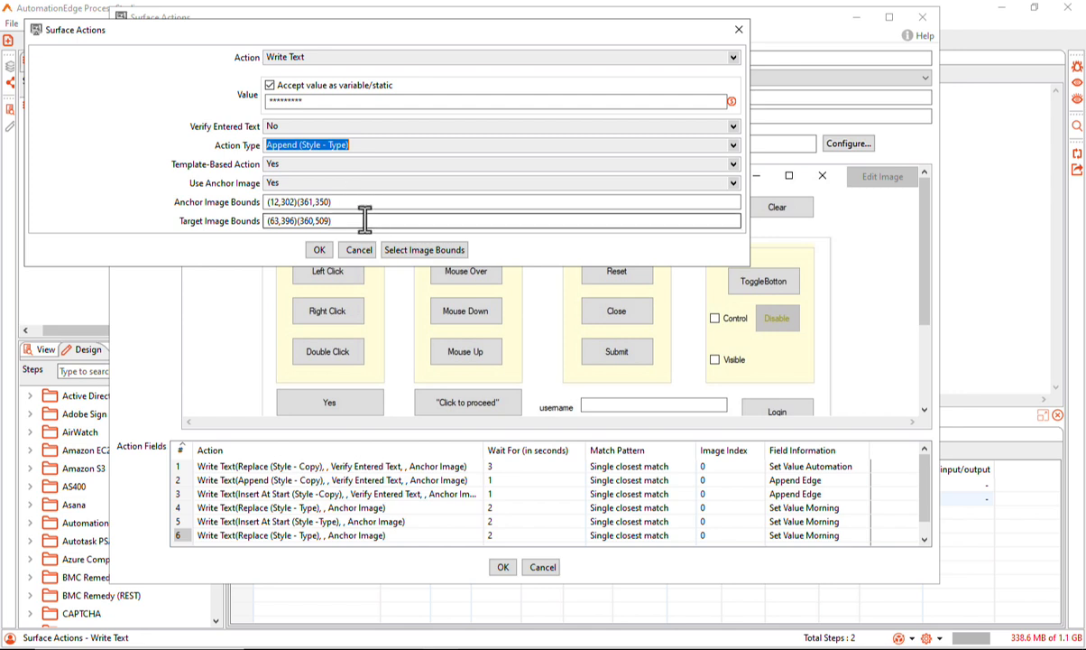
click(320, 252)
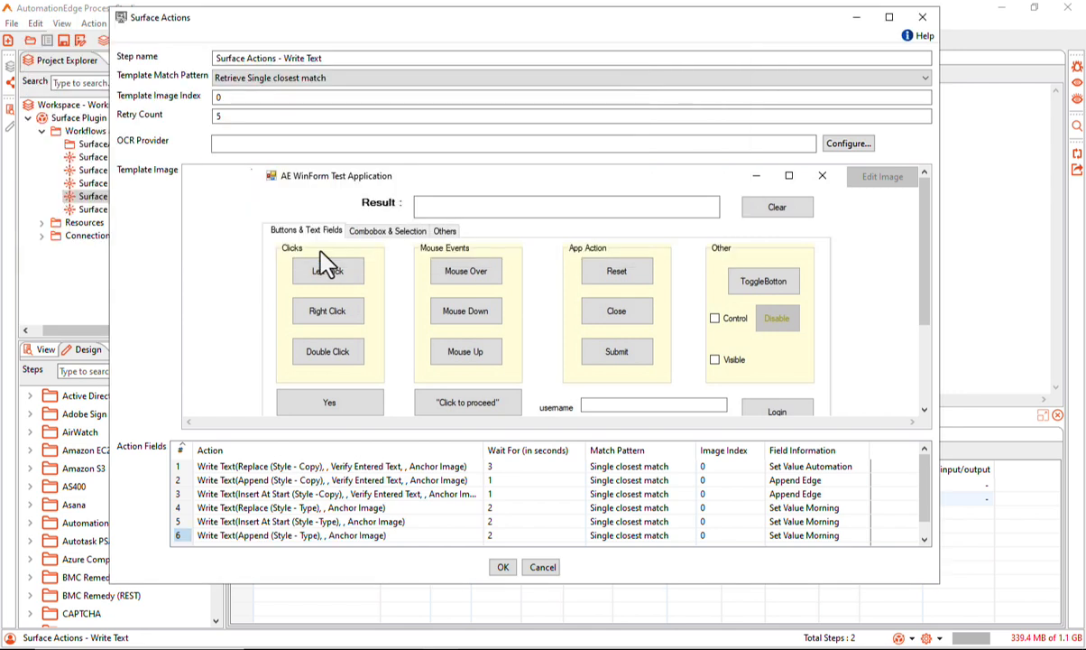
Set the wait of the fourth, fifth and sixth actions to 1 second
click(504, 523)
text(1)
click(496, 535)
text(1)
click(501, 509)
text(1)
Change the fifth action's field information to "Insert at Start Good"
click(817, 523)
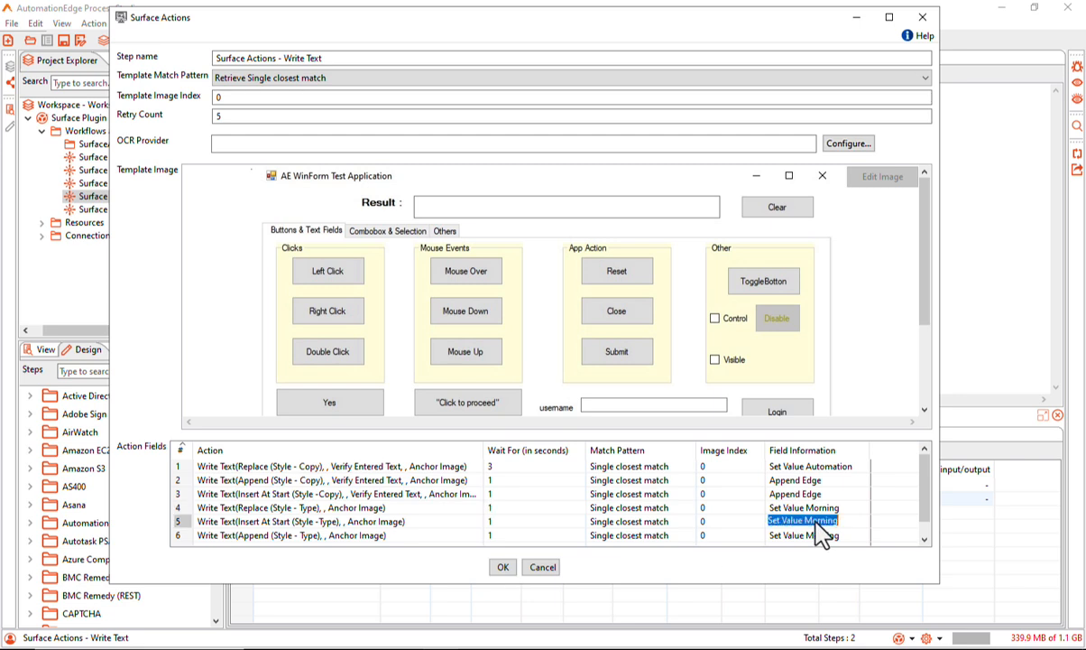
drag(781, 520, 756, 523)
text(Insert at Start)
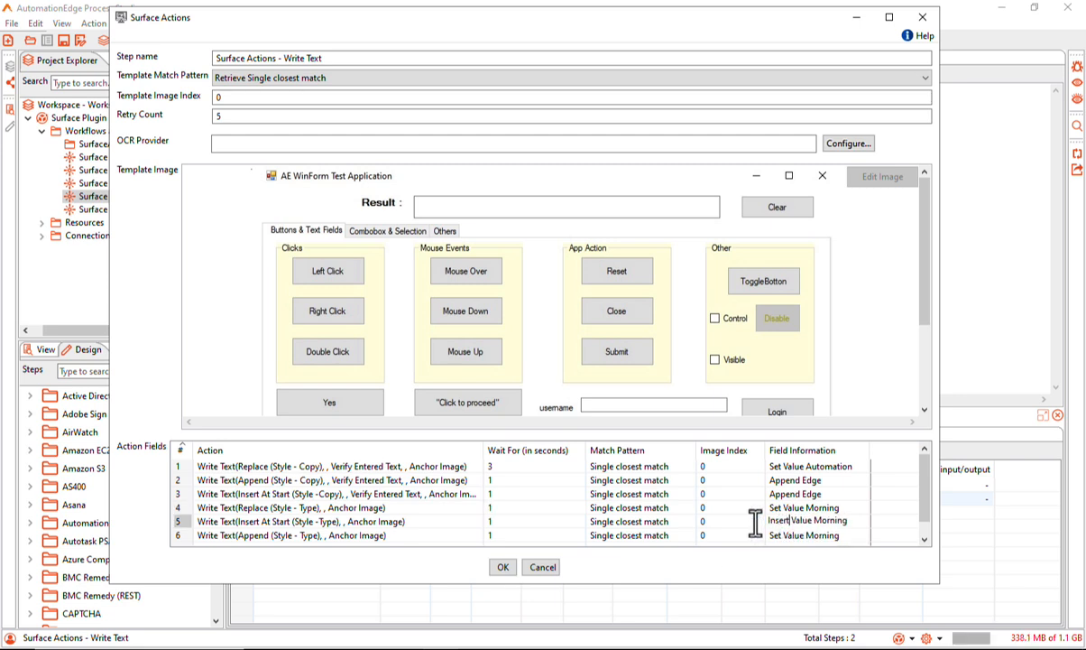
drag(818, 521, 903, 521)
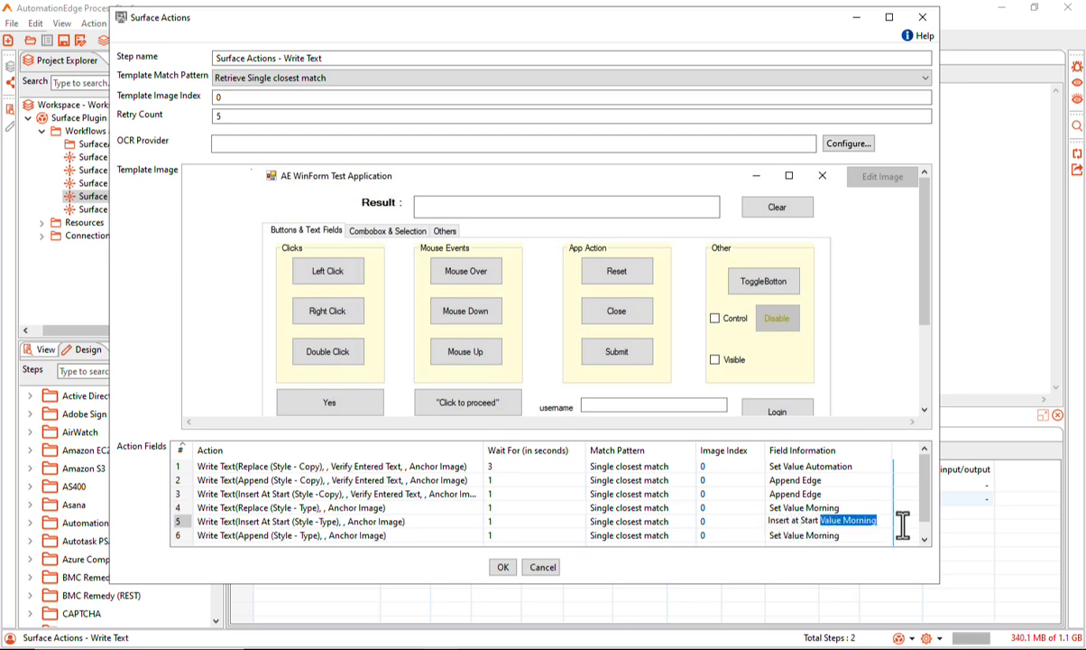
text(Good)
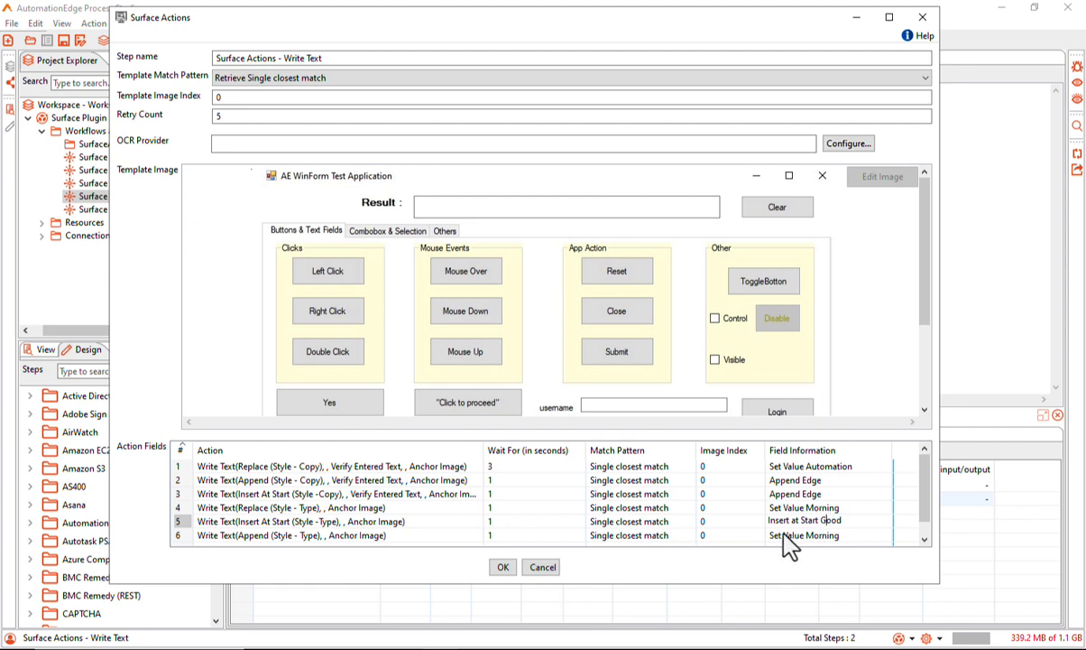
Change the sixth action's field information to "Append Value Everyone."
click(783, 536)
click(785, 534)
drag(781, 534, 754, 534)
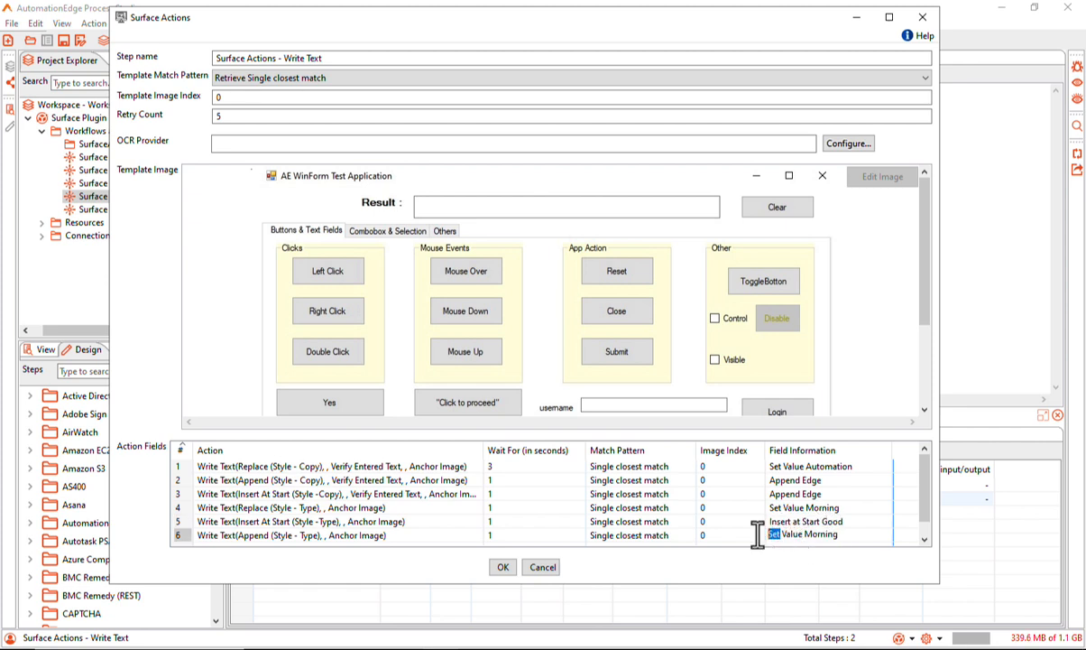
text(Append)
drag(823, 534, 871, 534)
text(Everyone.)
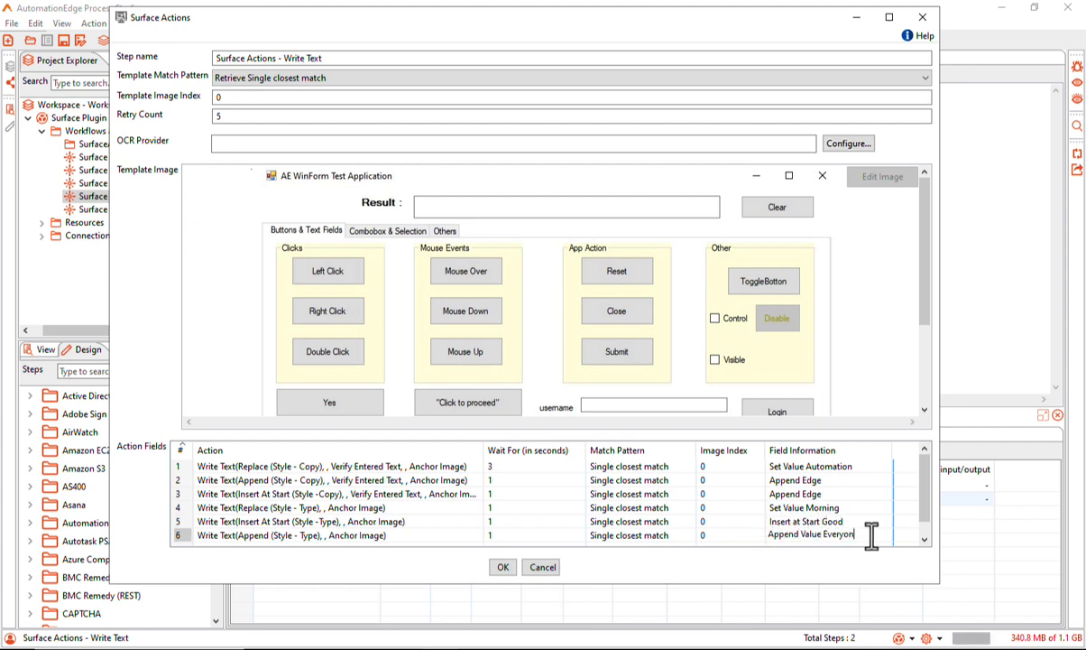
Change the third action's field information to "Insert at Start Welcome to"
click(819, 496)
click(819, 496)
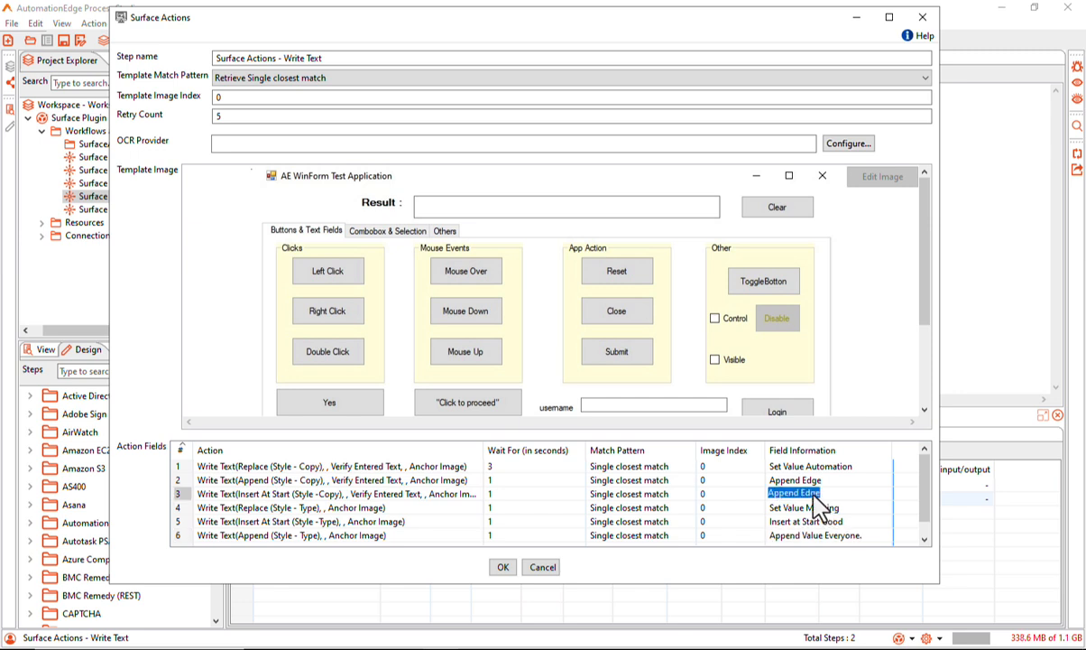
text(Insert)
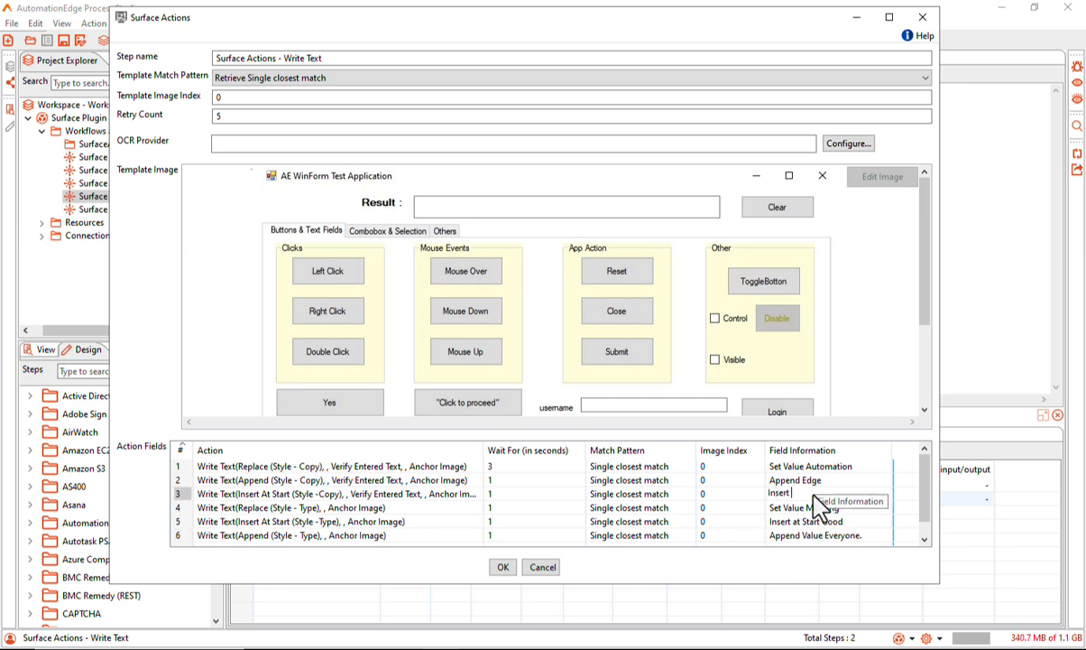
text( at Start Welcome to)
Add a seventh Write Text action with a static value, no text verification, Append (Style - Type), and No for template-based action
click(236, 536)
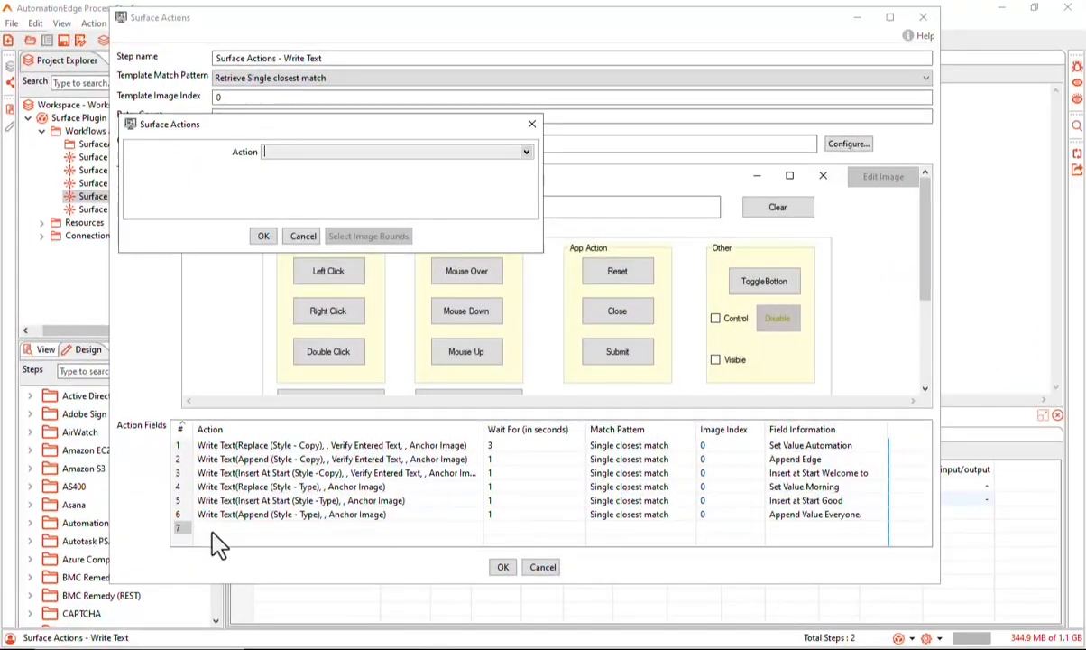
click(526, 153)
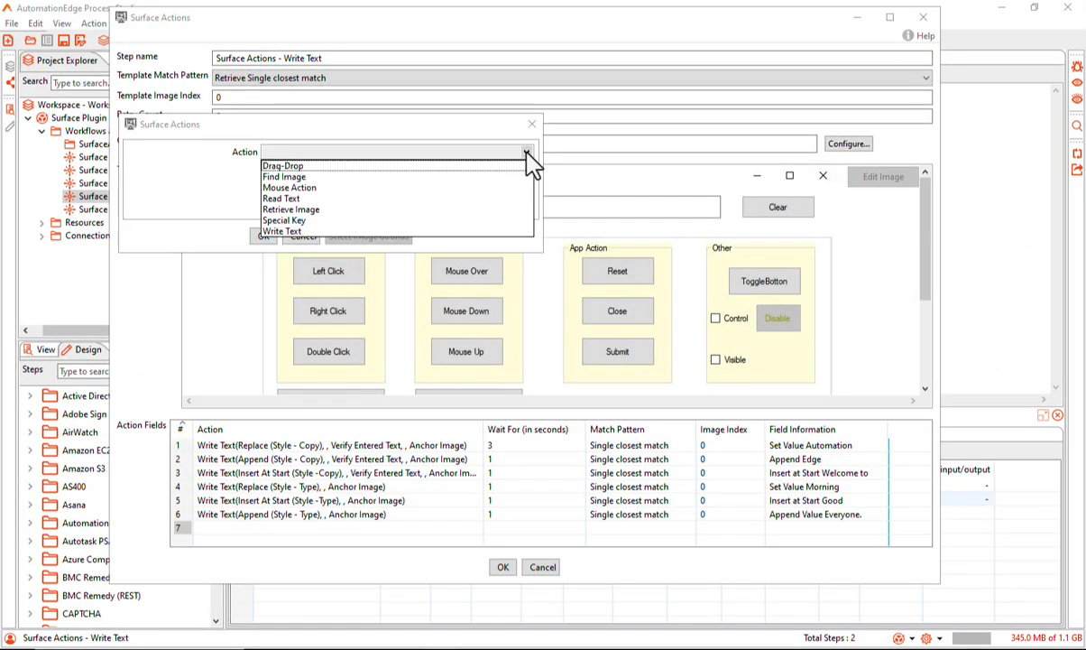
click(388, 231)
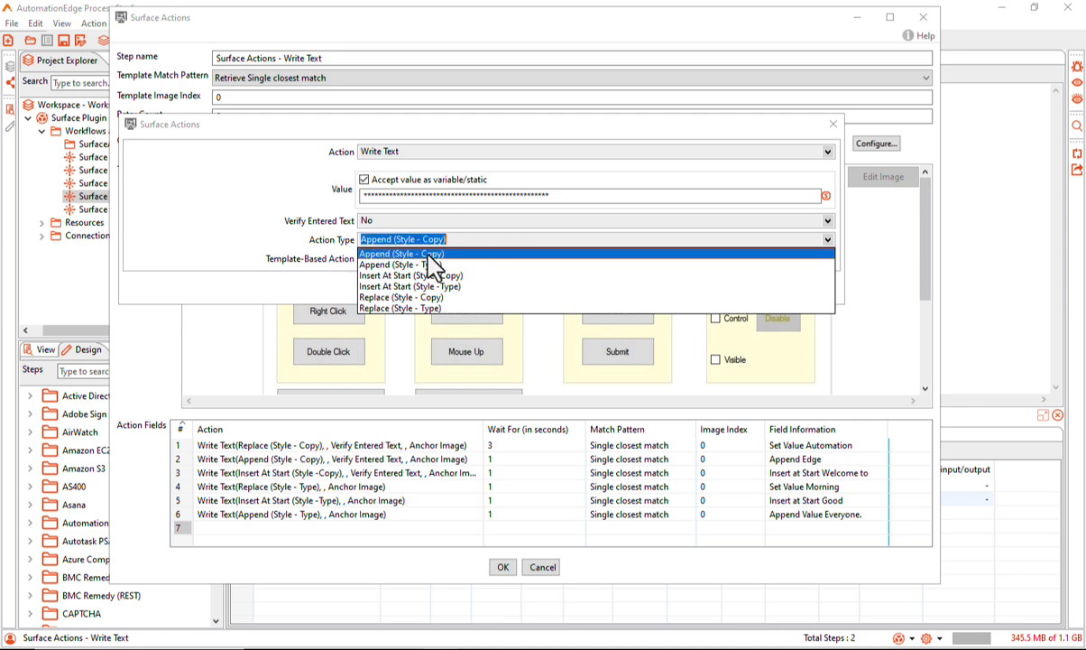
click(440, 264)
click(448, 259)
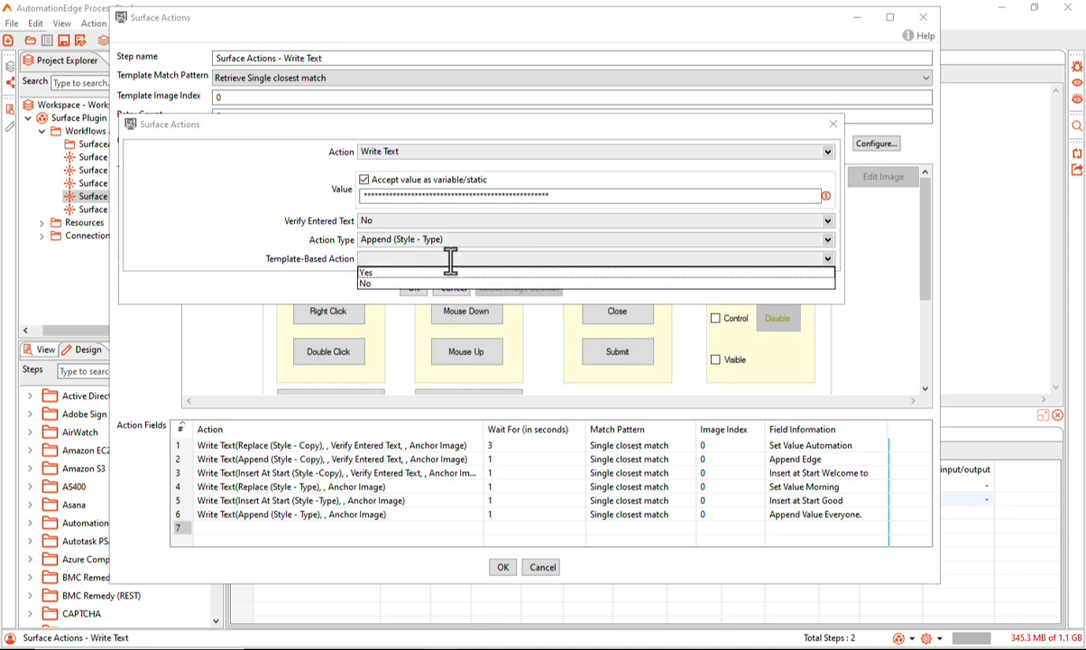
click(380, 283)
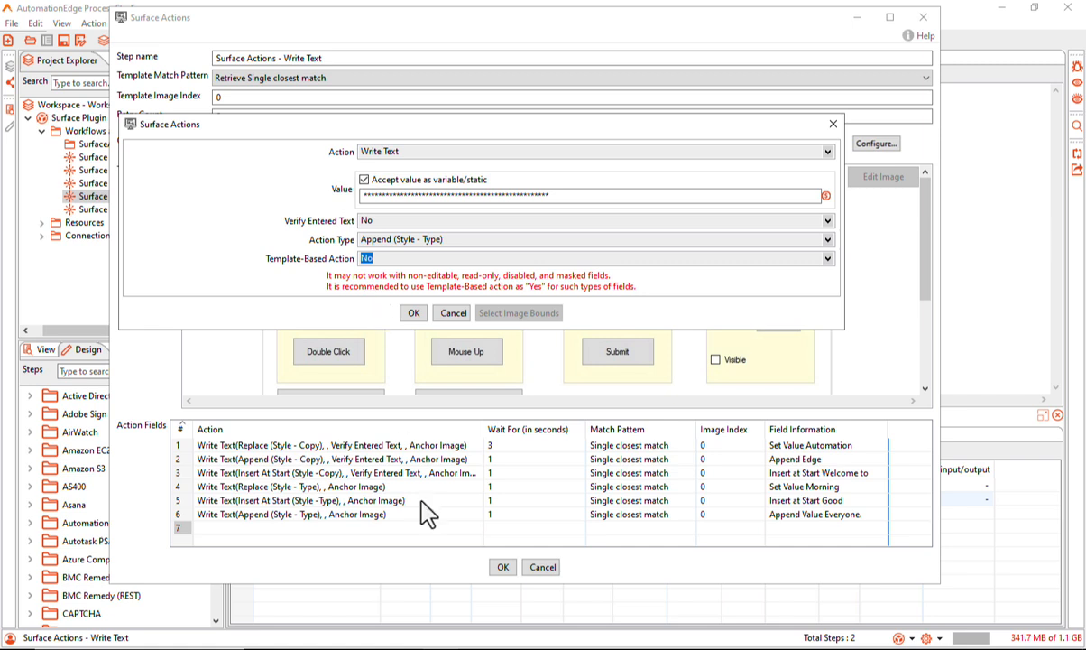
Check the text fields in the AE WinForm Test Application, return to Process Studio and accept the seventh action
key(alt+Tab)
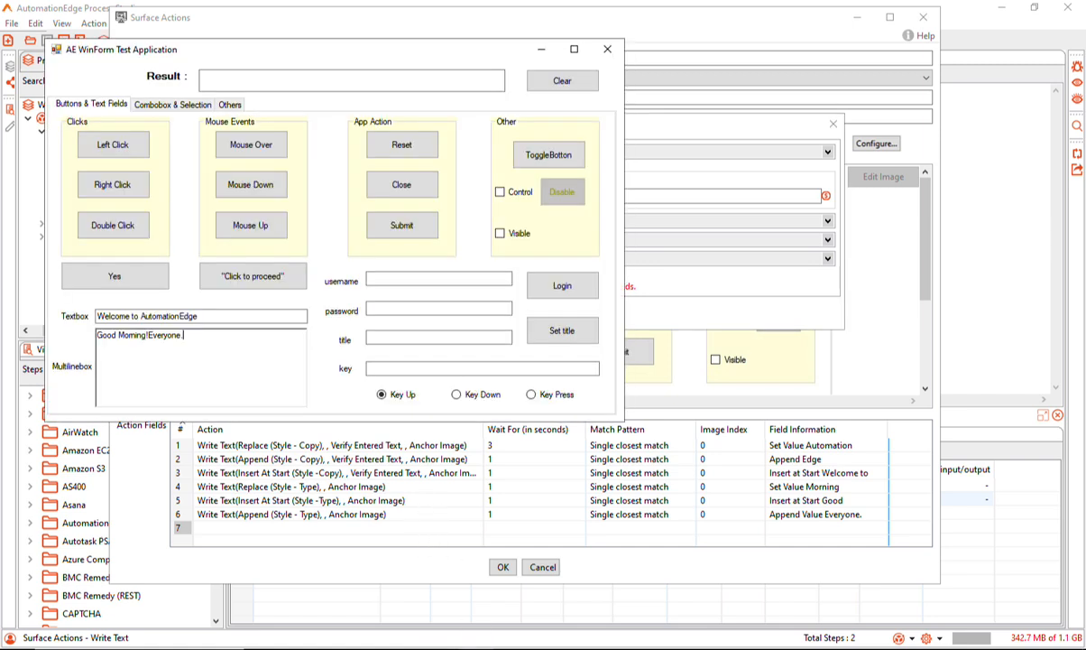
key(alt+Tab)
key(Return)
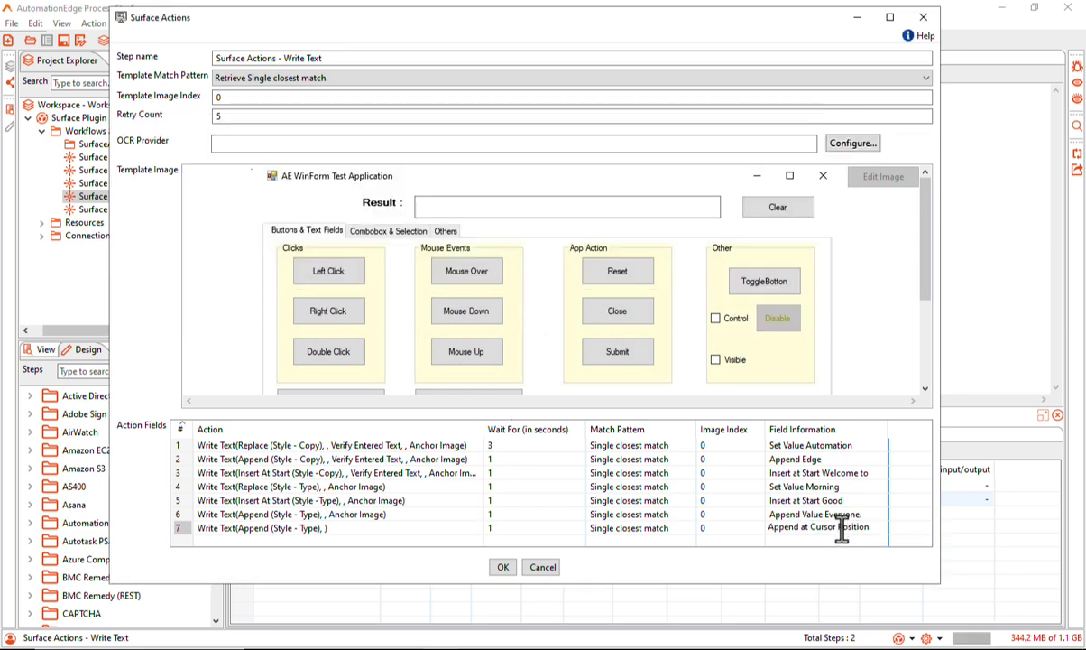
Accept the Surface Actions step settings, then save and run the Write Text workflow
click(503, 568)
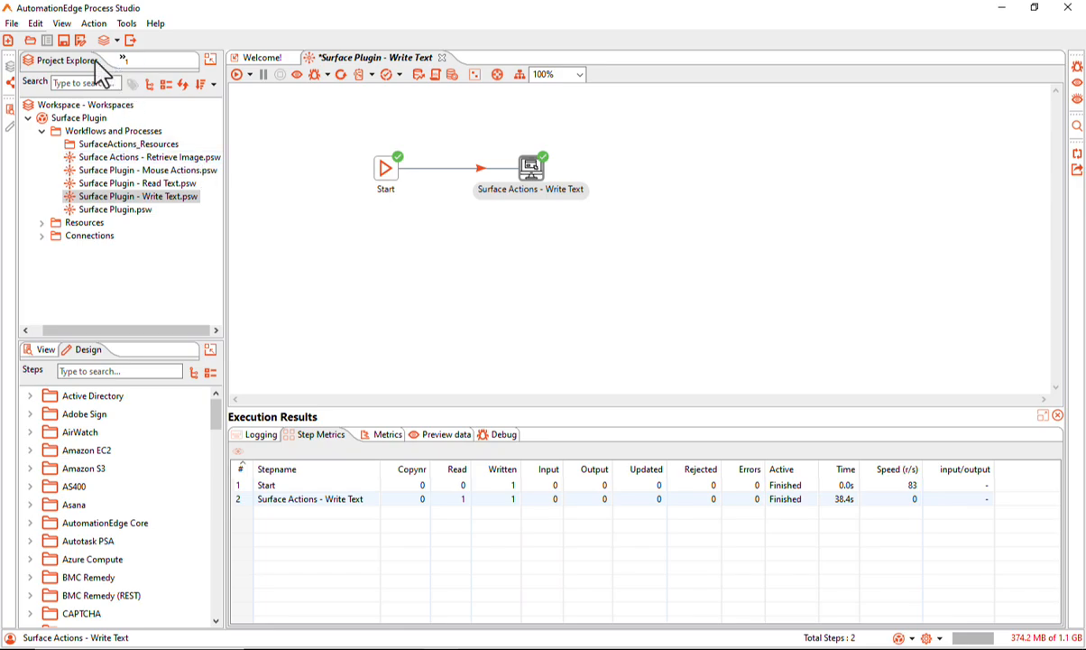
click(63, 39)
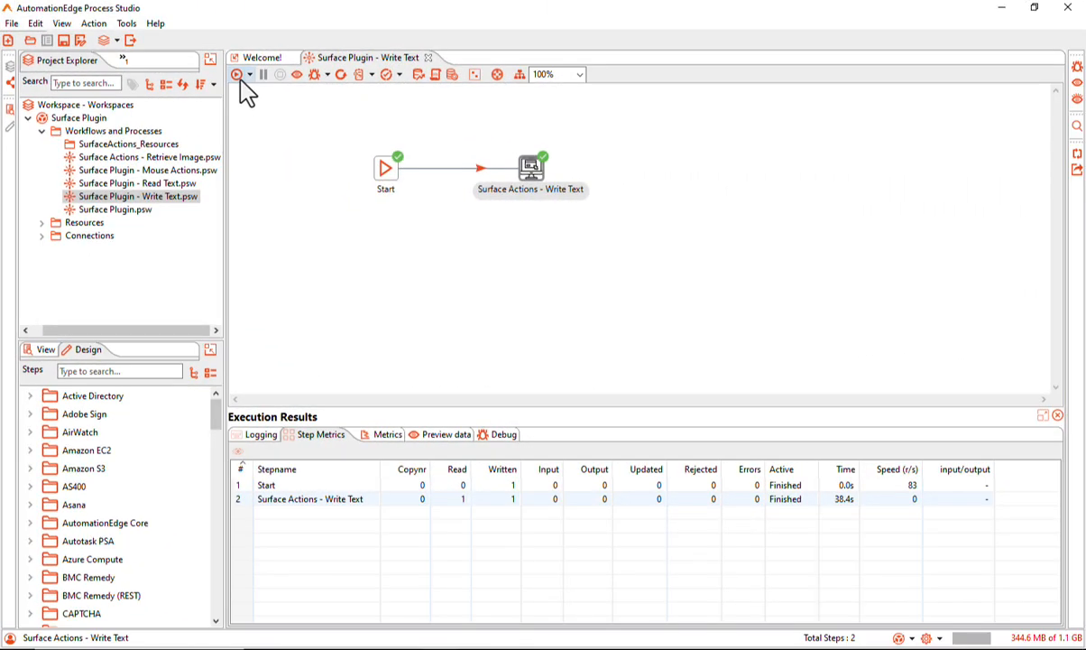
click(237, 75)
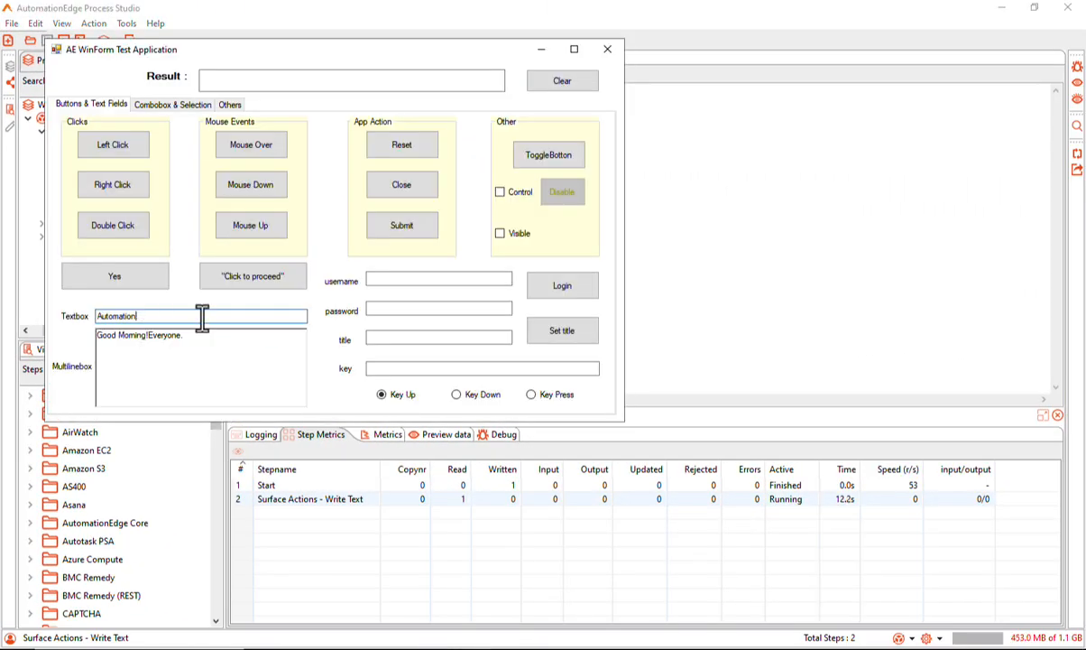